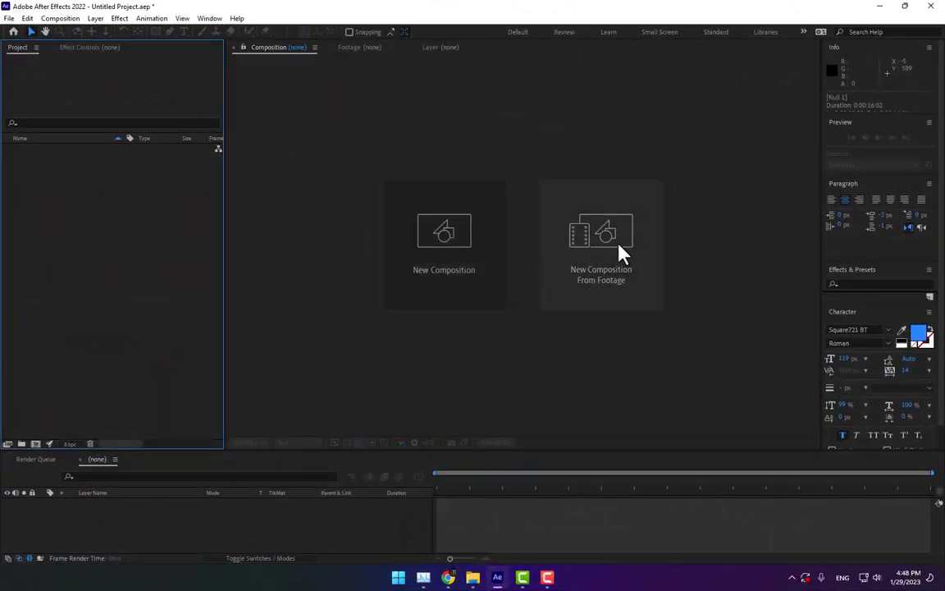
# Build a composition from the woman-checking-phone mall clip (1280×720, 16:02 seconds).
pyautogui.click(621, 252)
pyautogui.scroll(-3, 629, 334)
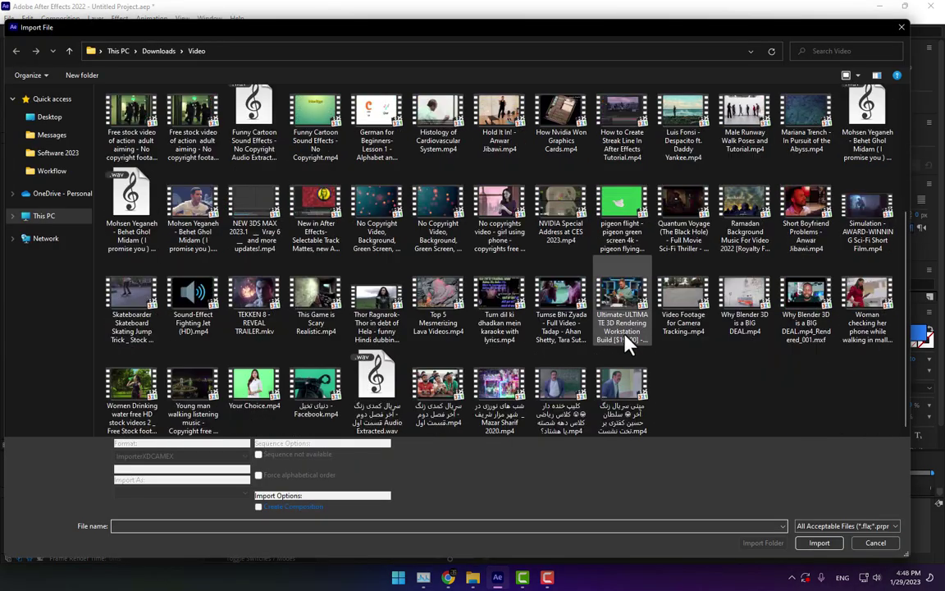
pyautogui.doubleClick(860, 300)
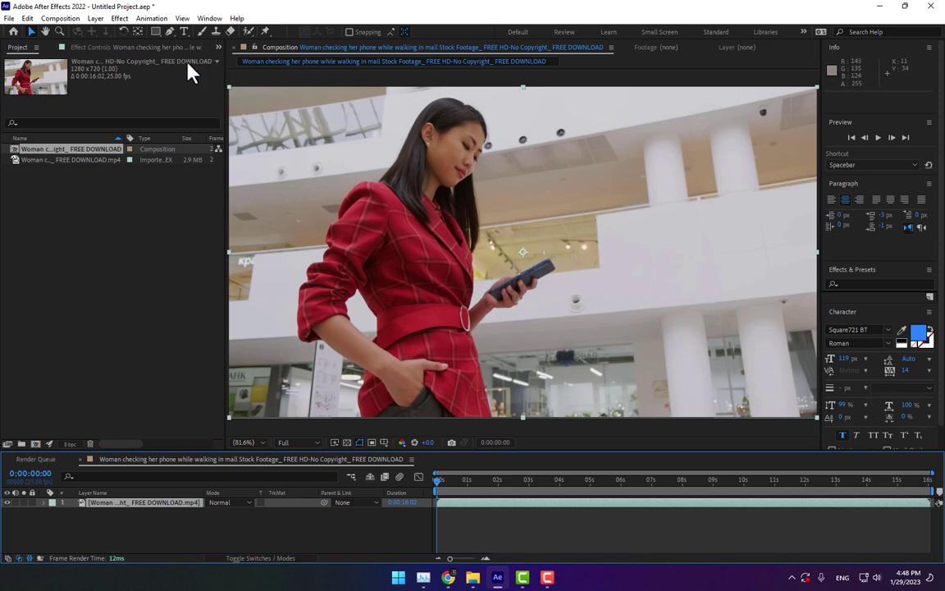
# Apply Track in Boris FX Mocha to the footage layer and launch the Mocha AE window.
pyautogui.click(164, 19)
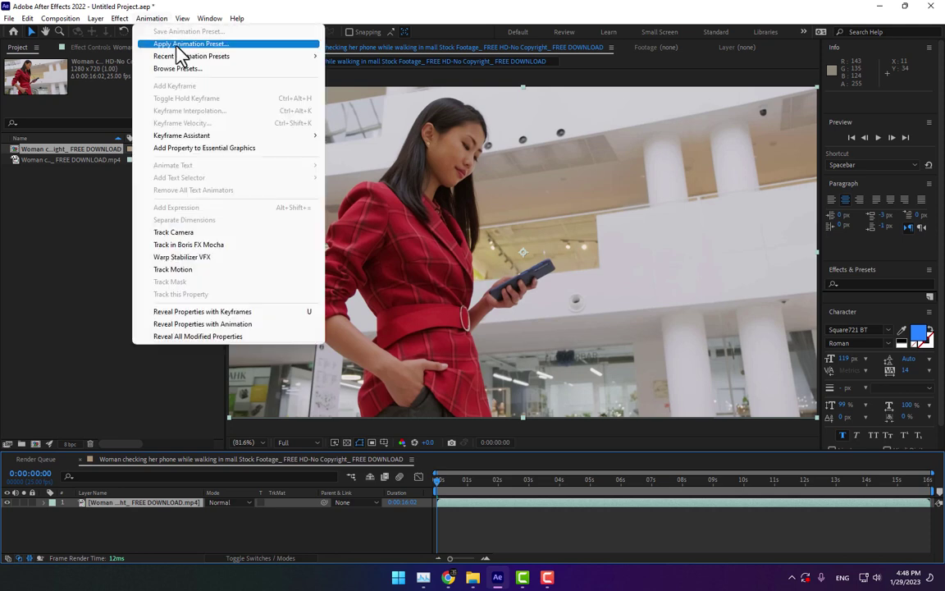
pyautogui.click(200, 246)
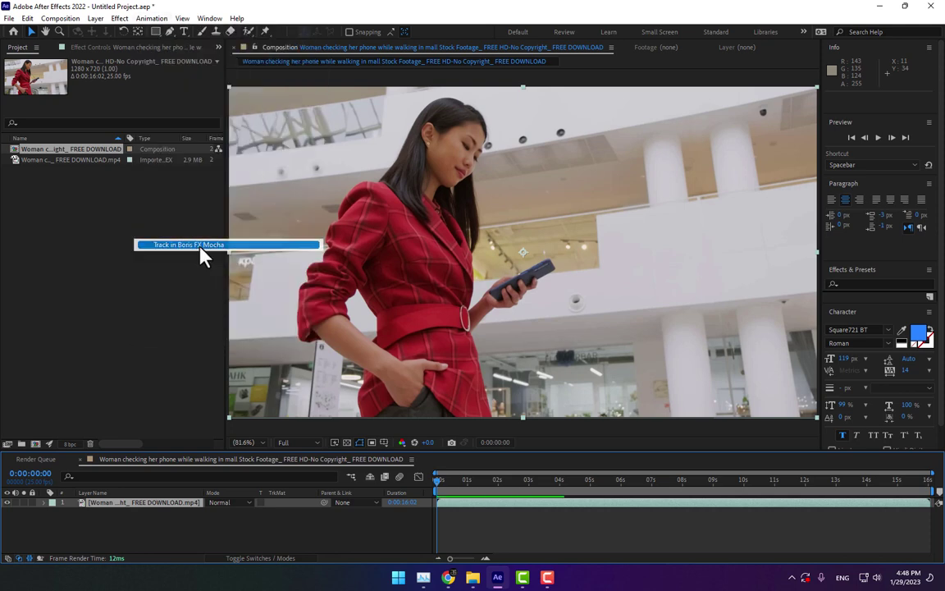
pyautogui.click(76, 102)
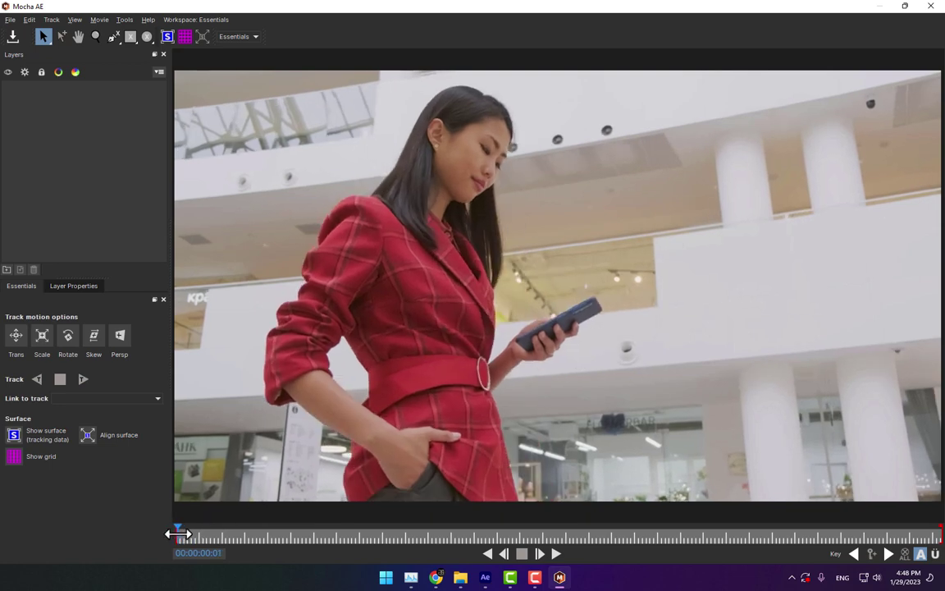
# Draw a closed five-point X-spline around the phone in her hand, then nudge one point to fit.
pyautogui.click(113, 37)
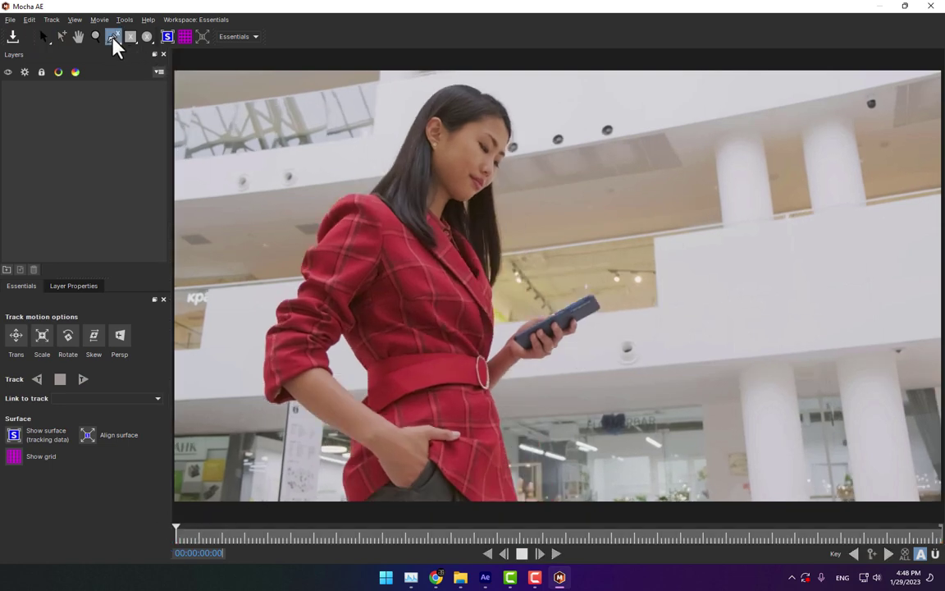
pyautogui.click(494, 348)
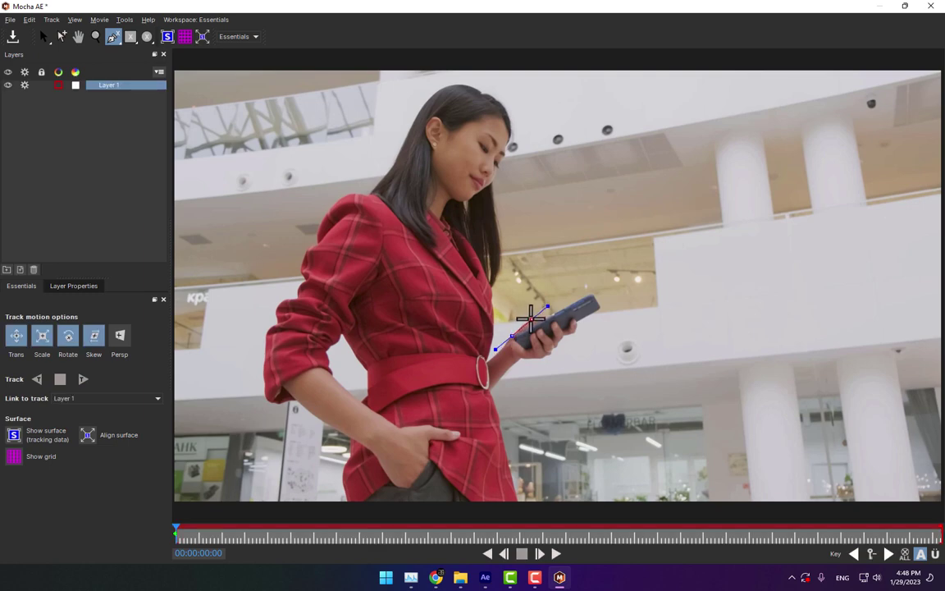
pyautogui.click(562, 304)
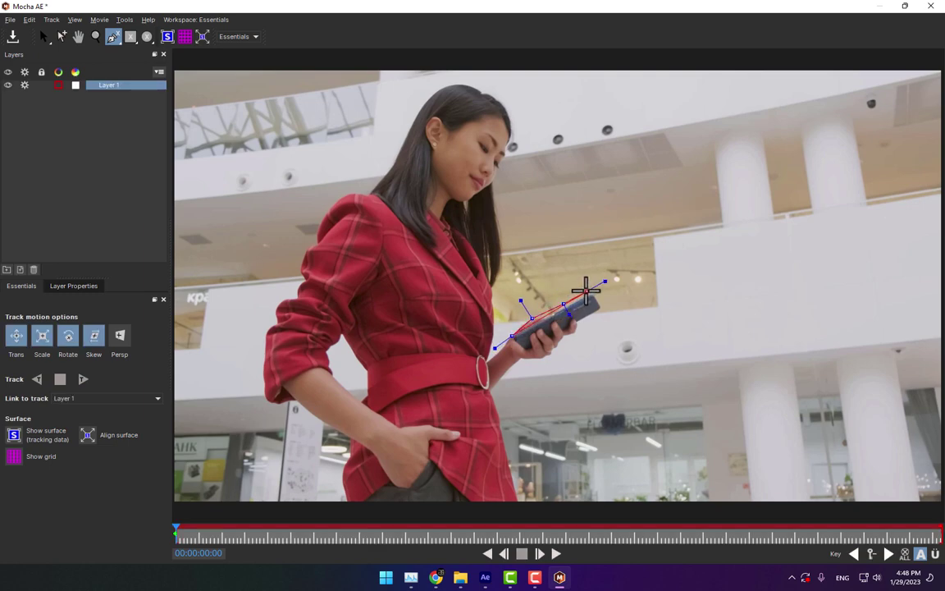
pyautogui.click(599, 289)
pyautogui.click(607, 312)
pyautogui.click(574, 329)
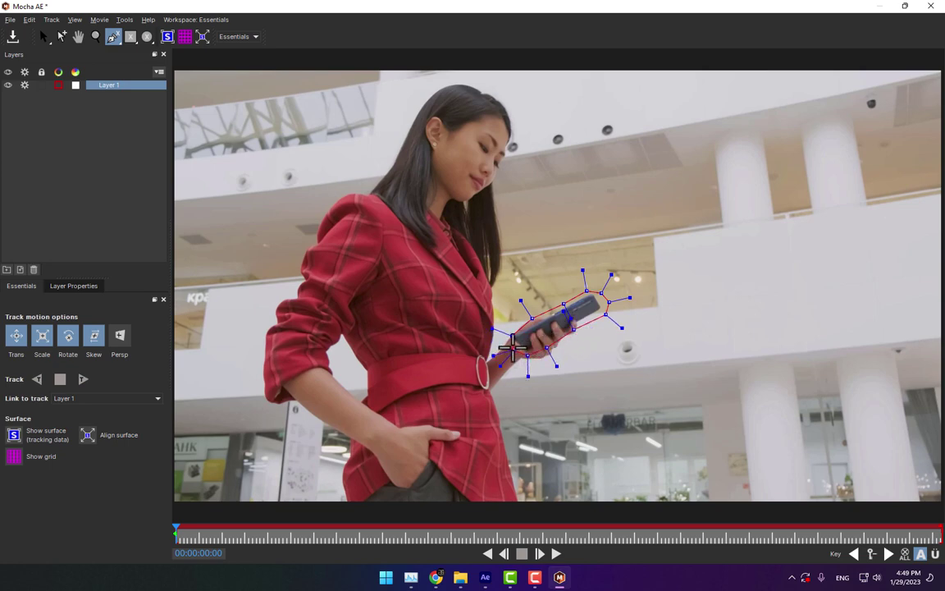
pyautogui.rightClick(511, 336)
pyautogui.press('s')
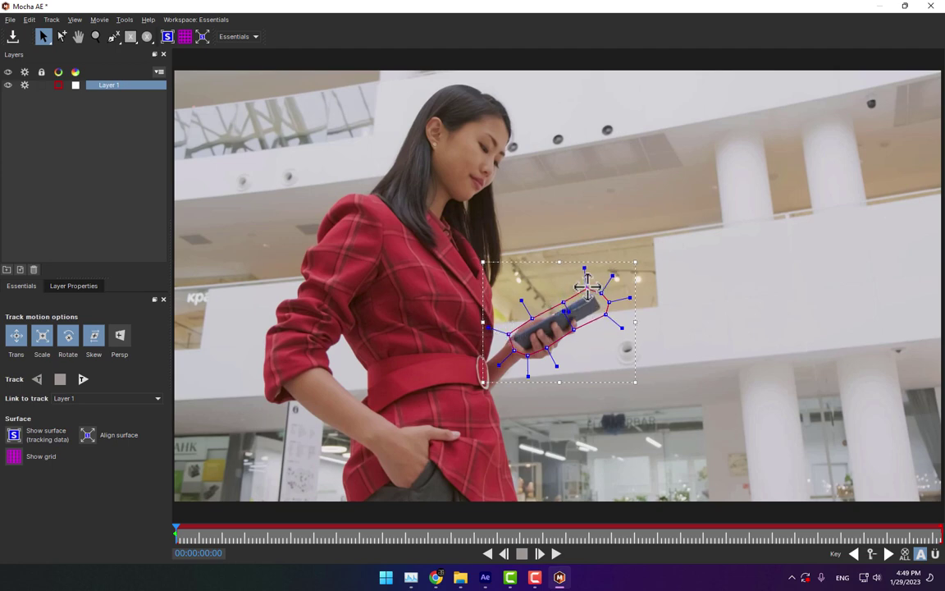
pyautogui.moveTo(589, 291); pyautogui.dragTo(599, 289)
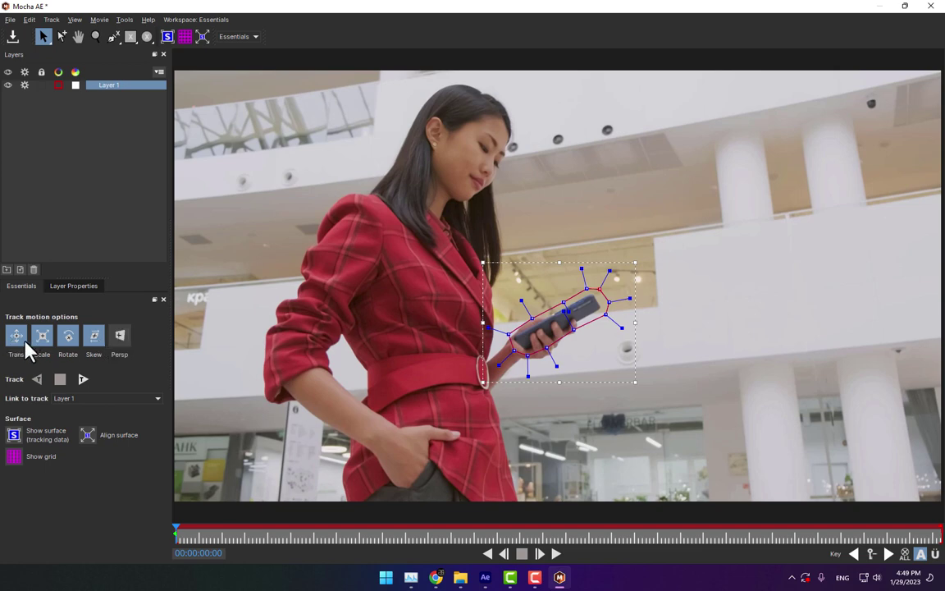
# Track the phone shape forward with Skew enabled, save the Mocha project, and close Mocha.
pyautogui.click(92, 337)
pyautogui.click(84, 380)
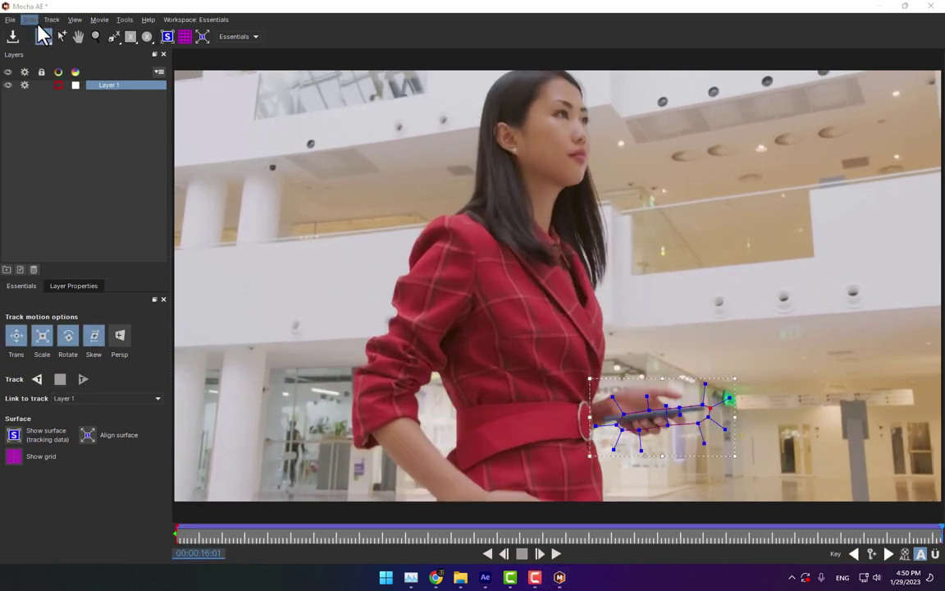
pyautogui.click(9, 19)
pyautogui.click(22, 45)
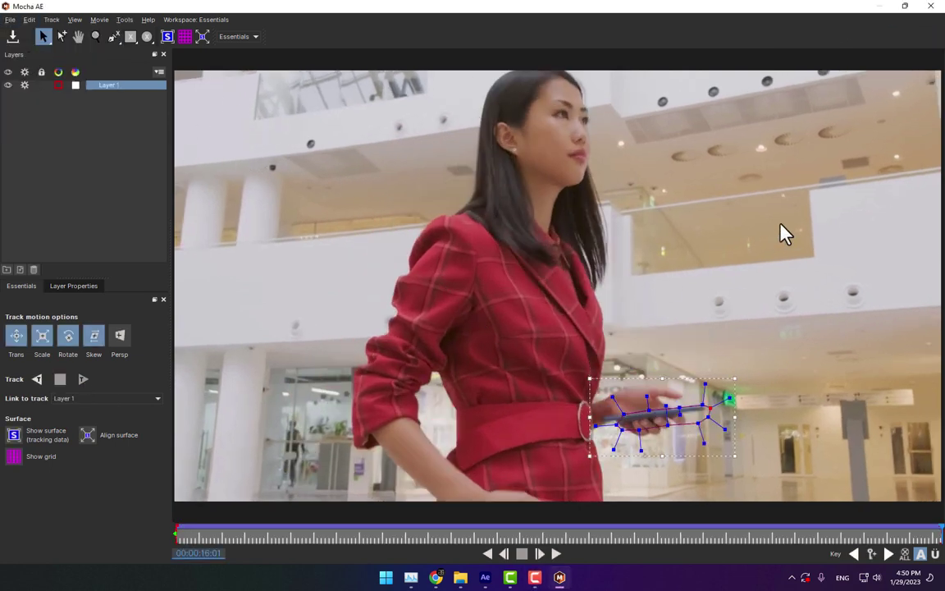
pyautogui.click(932, 6)
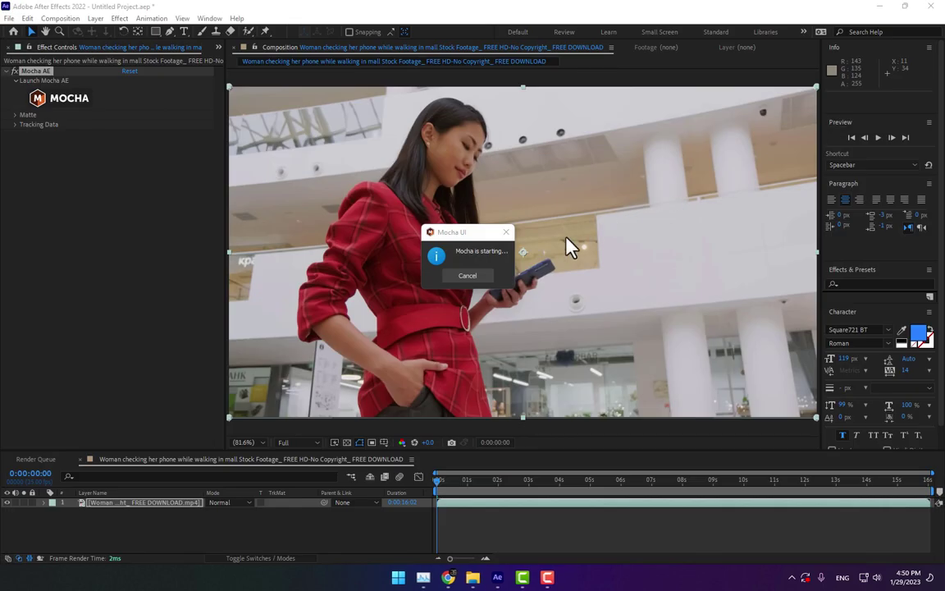
# Add a new Null Object layer, Null 1, to the composition.
pyautogui.rightClick(239, 384)
pyautogui.moveTo(295, 390)
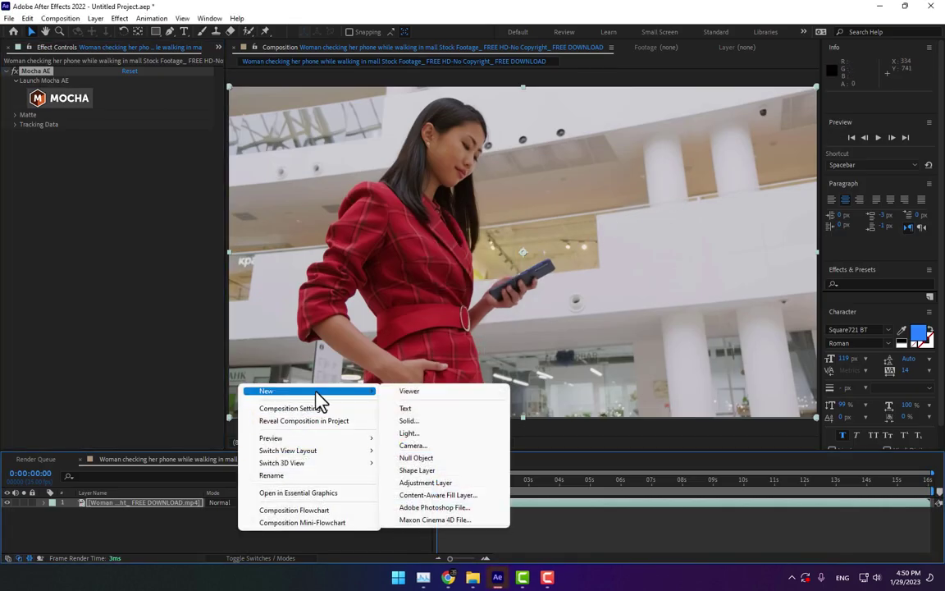
pyautogui.click(435, 465)
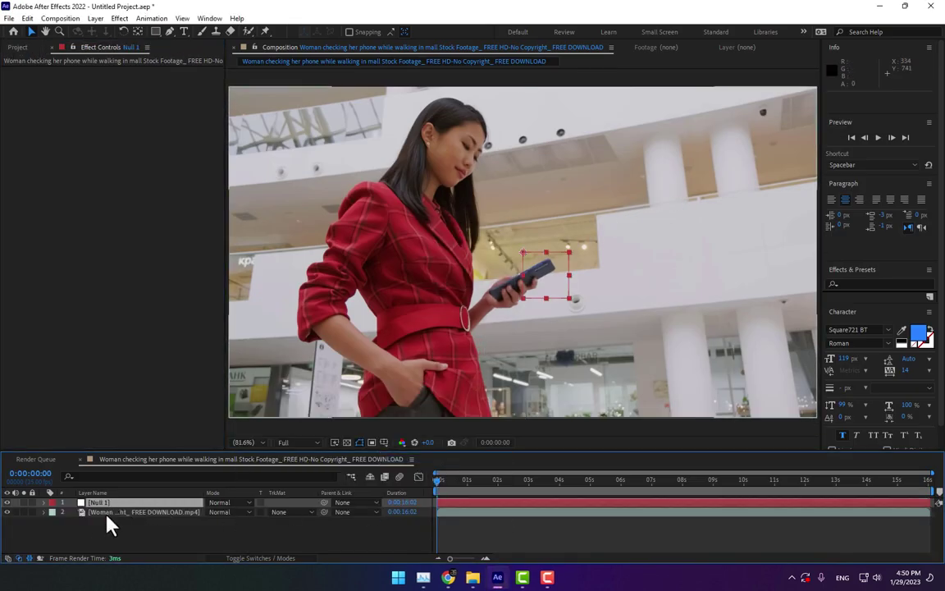
# Export the Mocha track to Null 1 as Transform data and scrub to verify it follows the phone.
pyautogui.click(14, 125)
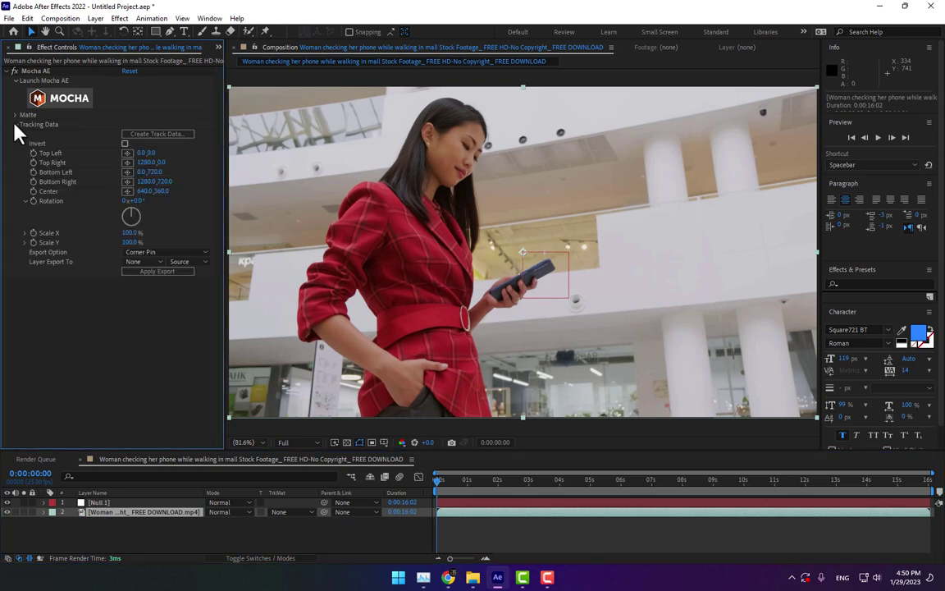
pyautogui.click(150, 265)
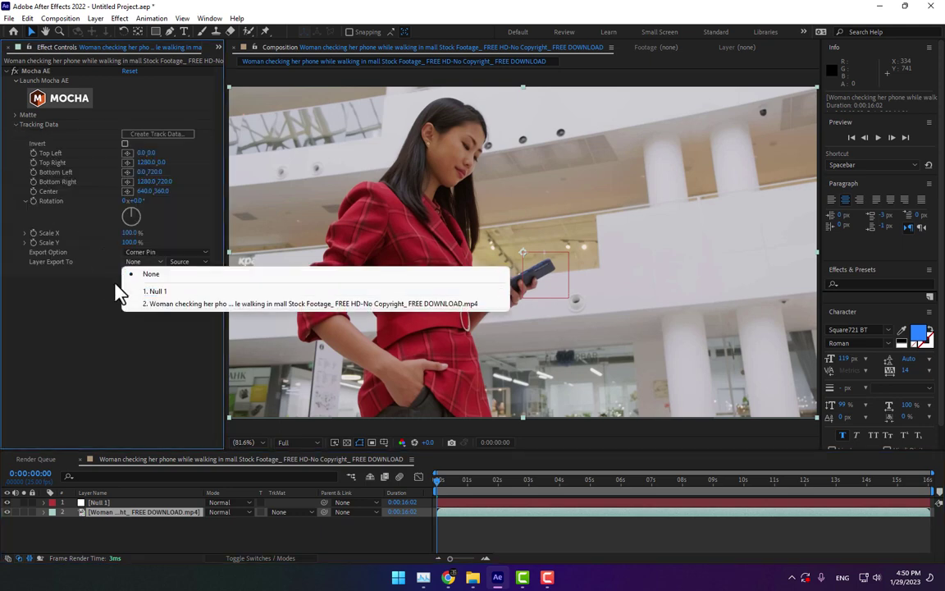
pyautogui.click(146, 253)
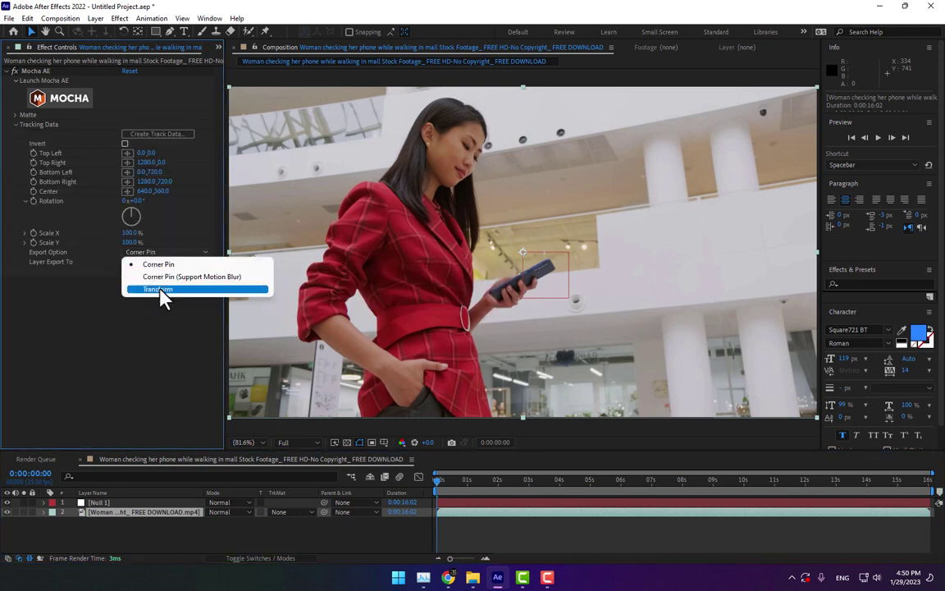
pyautogui.click(161, 289)
pyautogui.click(143, 262)
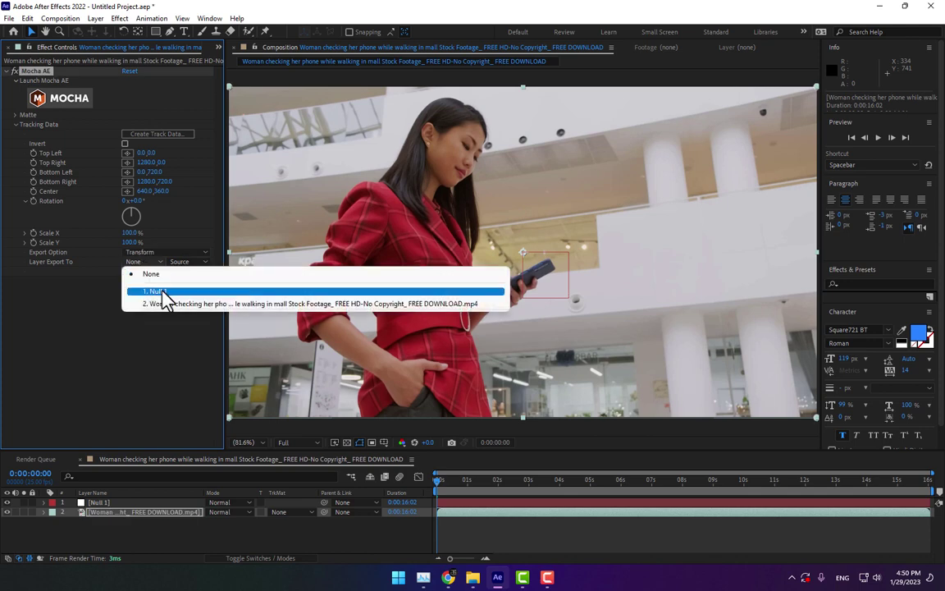
pyautogui.click(162, 294)
pyautogui.click(156, 272)
pyautogui.click(479, 480)
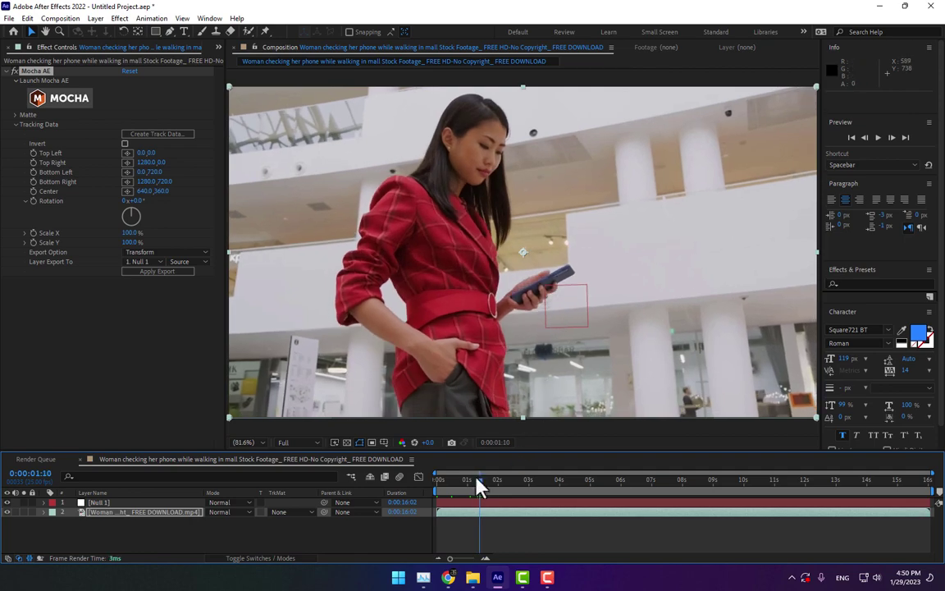
pyautogui.moveTo(475, 479); pyautogui.dragTo(295, 542)
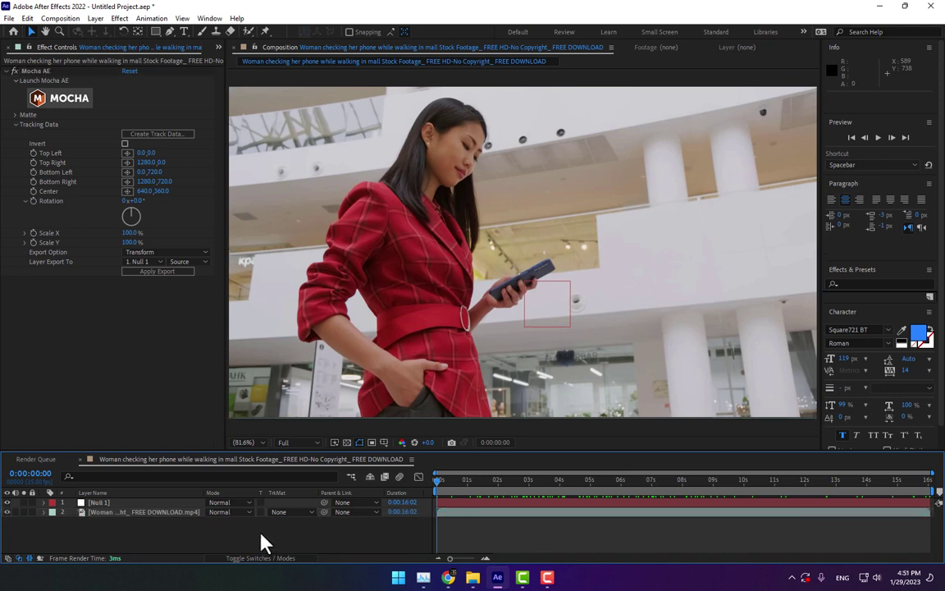
# Create a new composition named Stickers, editing its duration and setting width to 1080.
pyautogui.hotkey('ctrl', 'n')
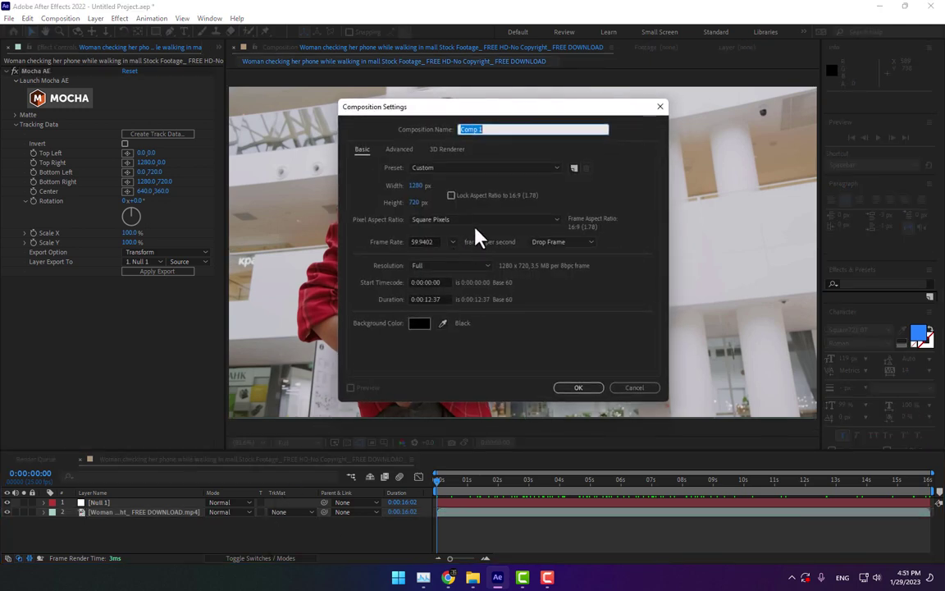
pyautogui.write('Stickers')
pyautogui.doubleClick(432, 300)
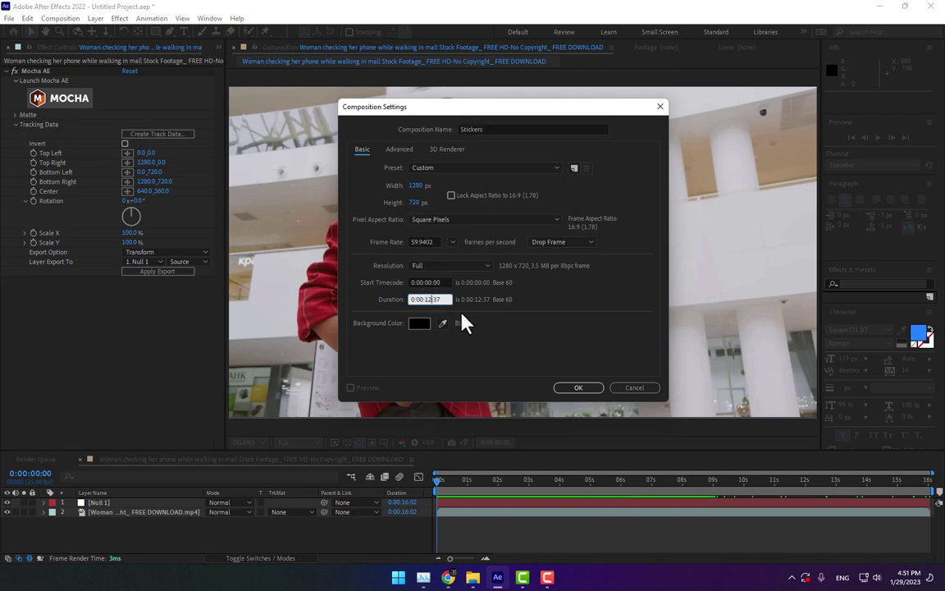
pyautogui.write('00')
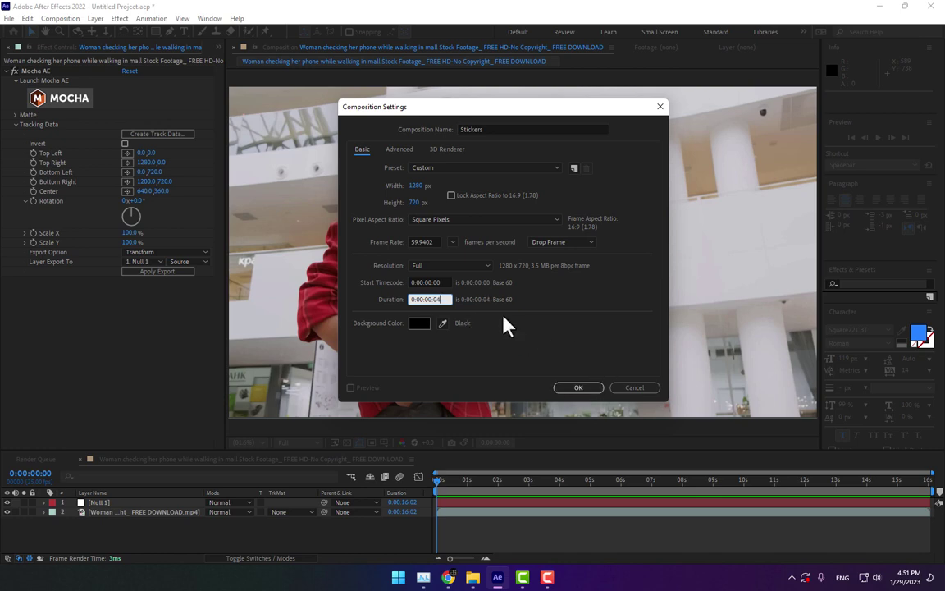
pyautogui.click(419, 186)
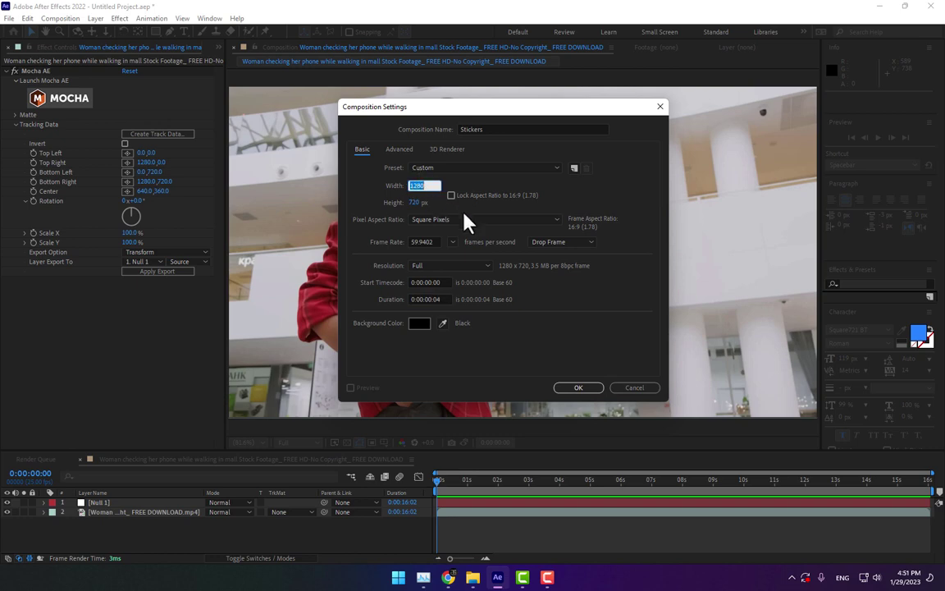
pyautogui.write('1080')
pyautogui.press('Return')
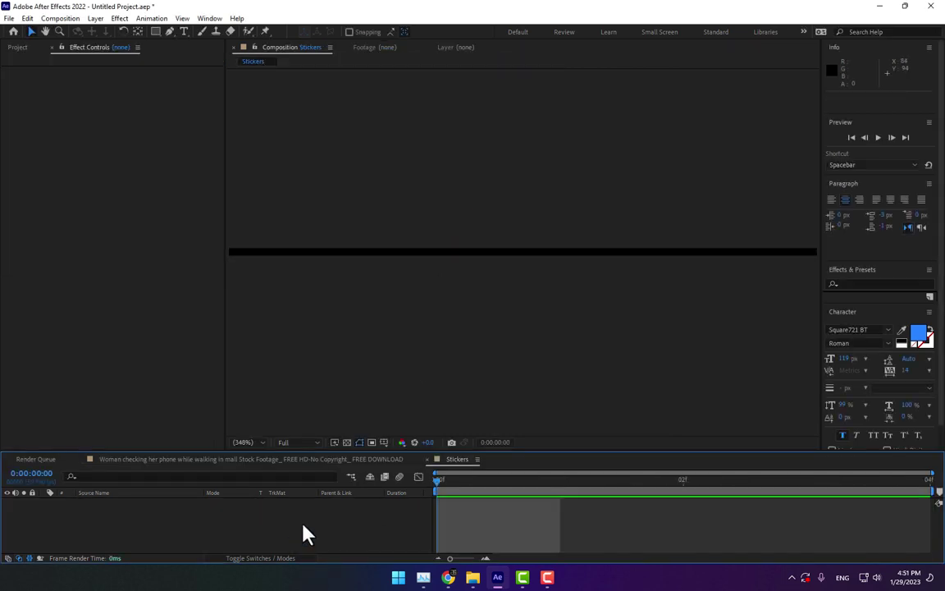
# Make the Stickers comp a 300 × 300 px square and move the time to frame 2.
pyautogui.hotkey('ctrl', 'k')
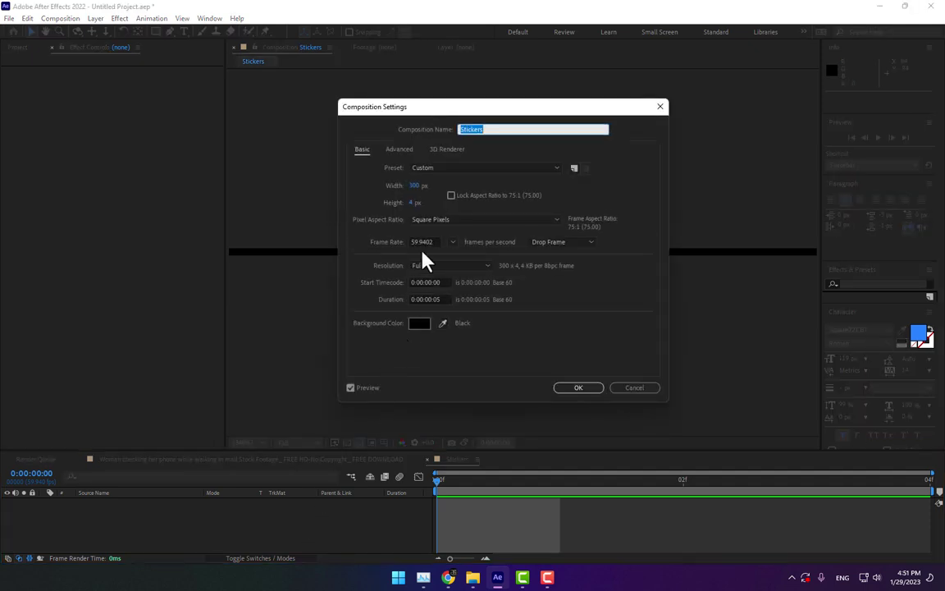
pyautogui.click(414, 202)
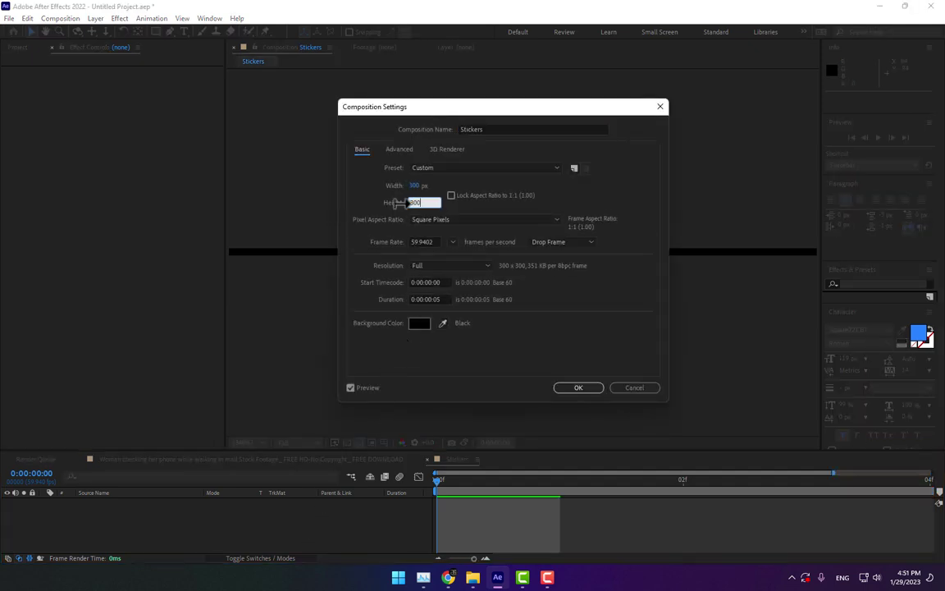
pyautogui.click(578, 389)
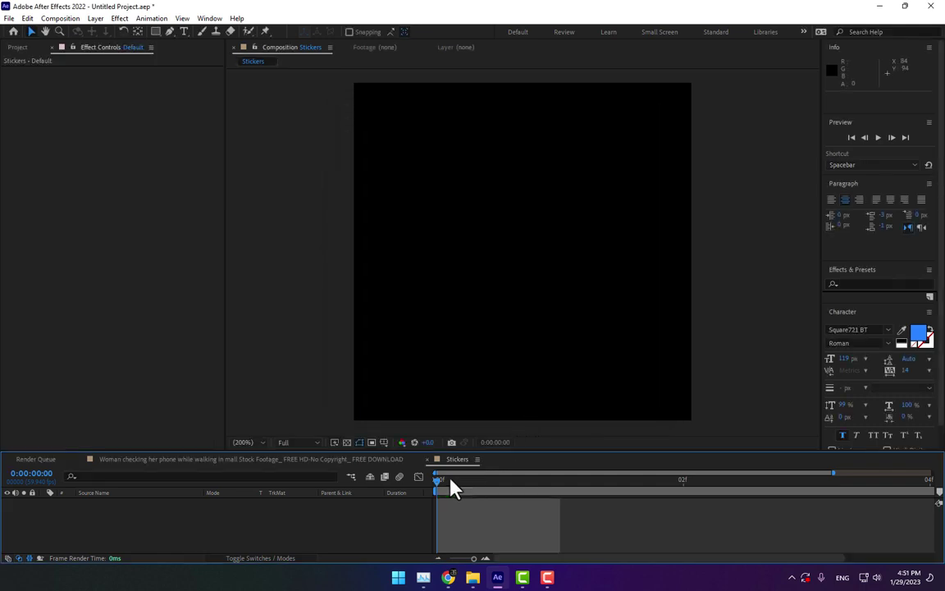
pyautogui.moveTo(450, 482); pyautogui.dragTo(666, 511)
pyautogui.press('pagedown')
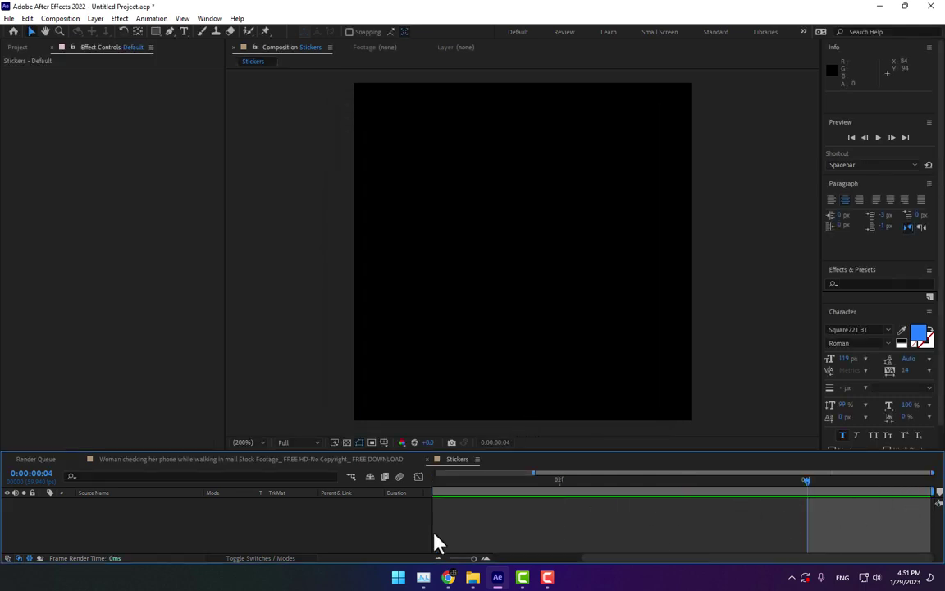
pyautogui.click(439, 559)
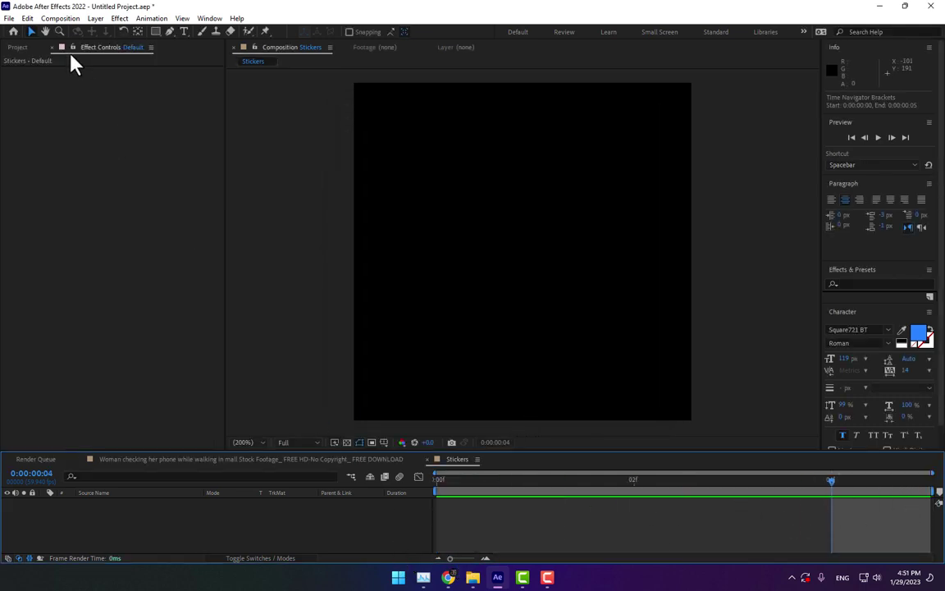
pyautogui.click(17, 47)
# Import facebook-care-emoji.webp from the Desktop and place it in the Stickers comp.
pyautogui.doubleClick(47, 212)
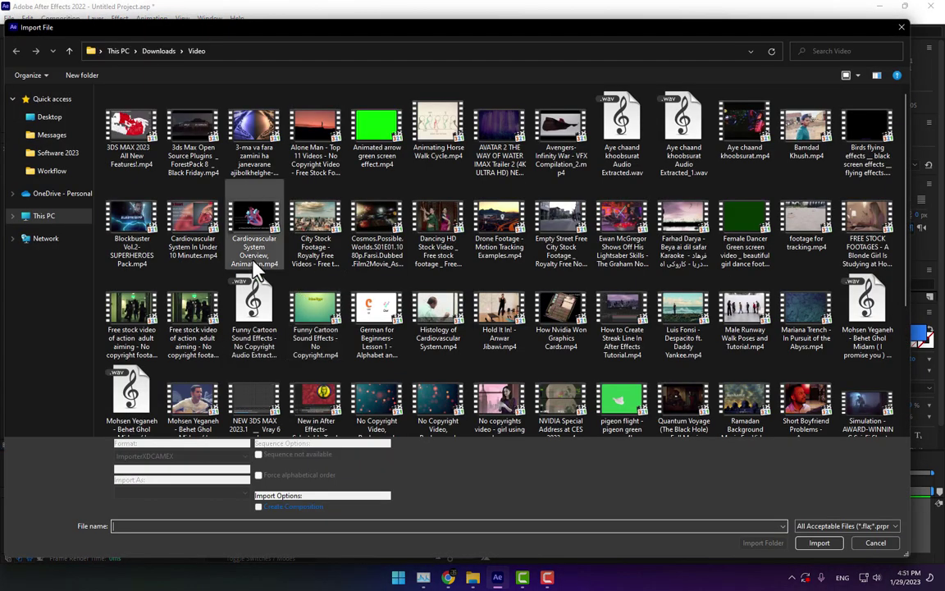
pyautogui.click(47, 117)
pyautogui.scroll(-3, 517, 283)
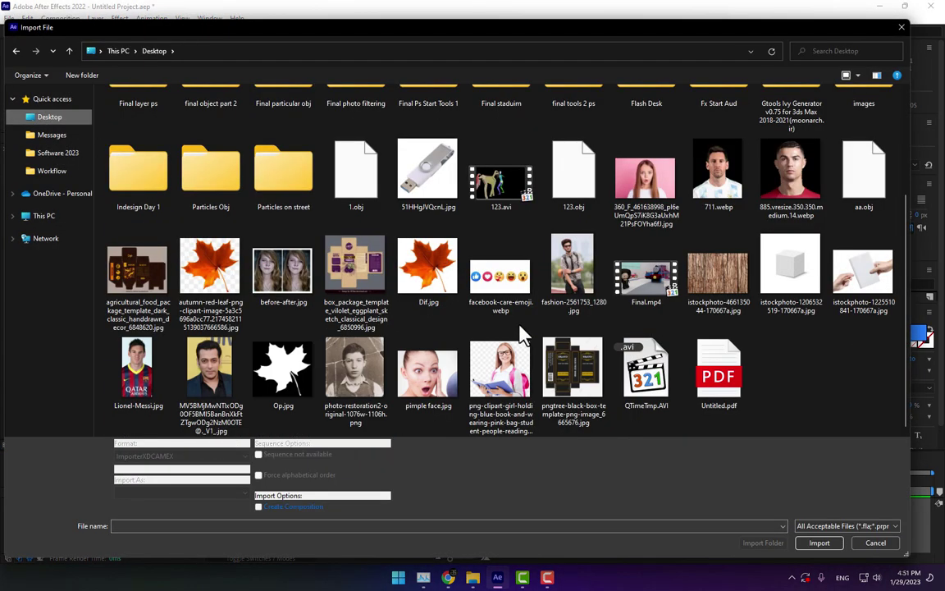
pyautogui.doubleClick(516, 279)
pyautogui.moveTo(22, 150); pyautogui.dragTo(517, 275)
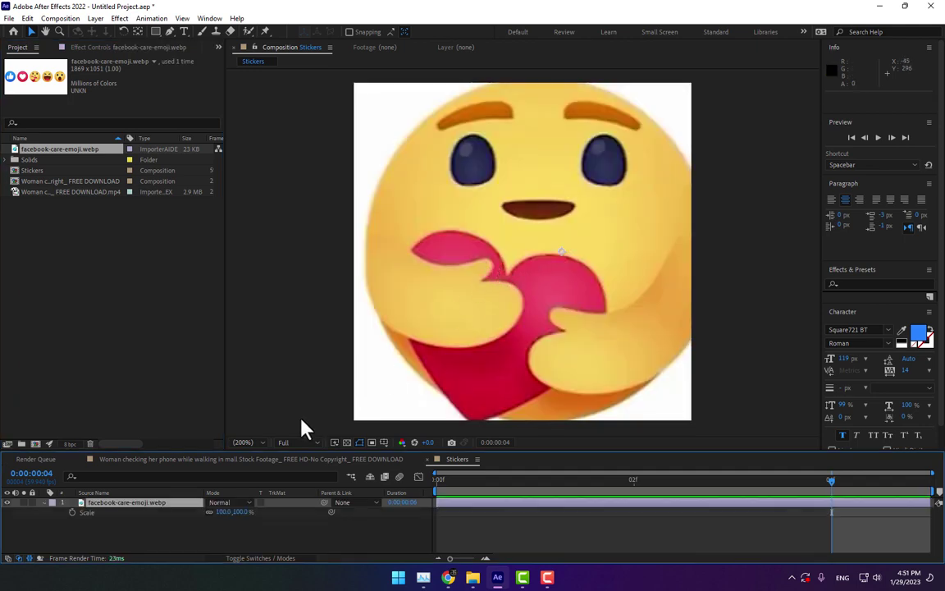
# Scale the emoji strip to 57%, nudge it down, and mask one emoji with an ellipse.
pyautogui.press('s')
pyautogui.moveTo(240, 512); pyautogui.dragTo(275, 512)
pyautogui.moveTo(531, 300); pyautogui.dragTo(709, 321)
pyautogui.moveTo(156, 32); pyautogui.dragTo(184, 57)
pyautogui.moveTo(503, 264)
pyautogui.mouseDown()
pyautogui.moveTo(546, 311)
pyautogui.moveTo(607, 351)
pyautogui.moveTo(597, 351)
pyautogui.mouseUp()
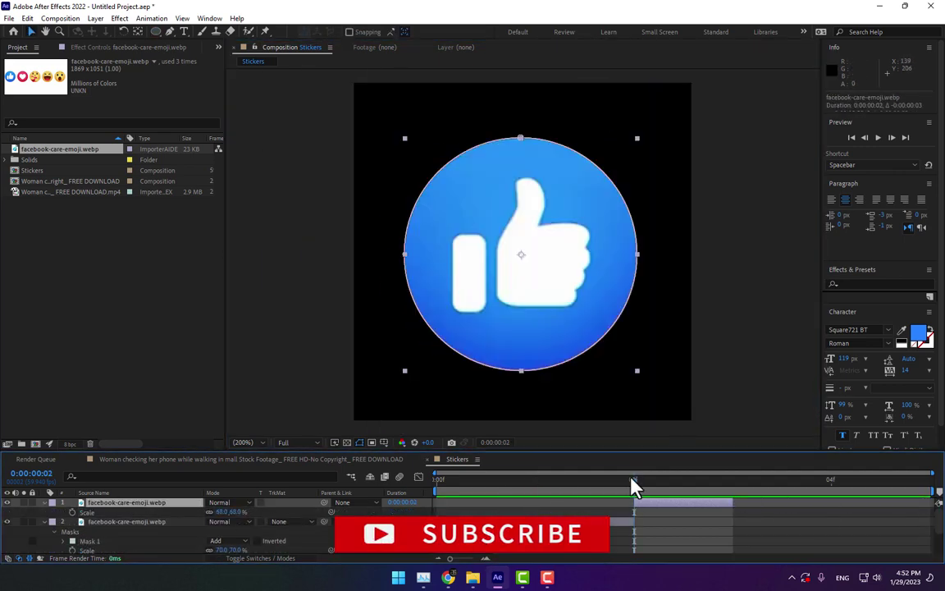
# At frame 3 add another emoji copy, duplicate it, and move the copy to the final frames.
pyautogui.moveTo(632, 482); pyautogui.dragTo(733, 481)
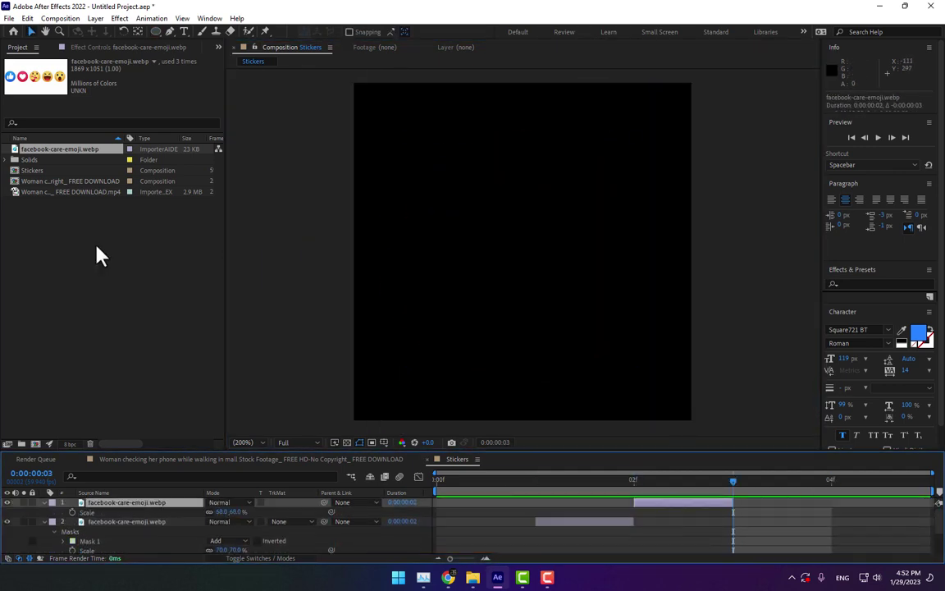
pyautogui.moveTo(56, 152); pyautogui.dragTo(623, 302)
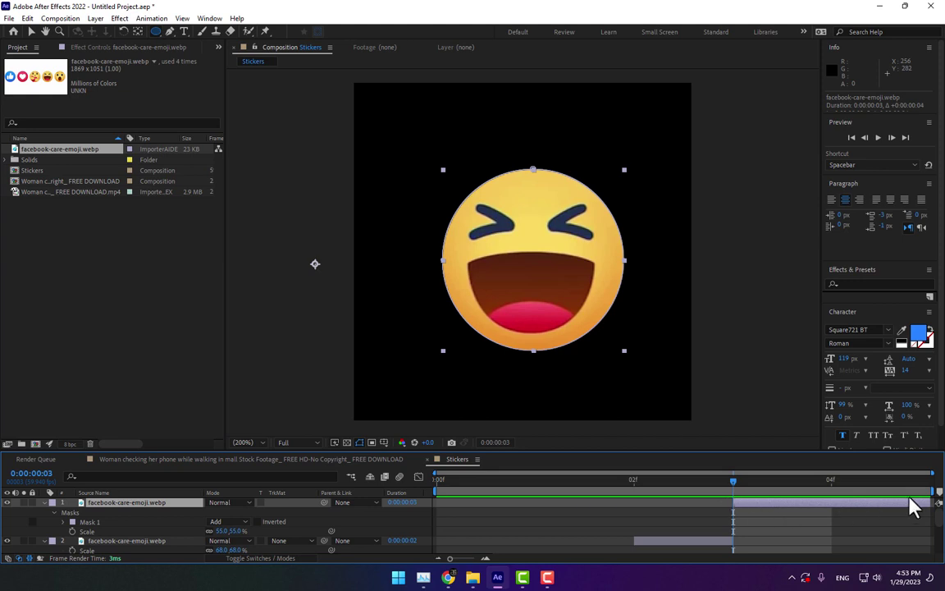
pyautogui.scroll(-3, 608, 529)
pyautogui.click(607, 529)
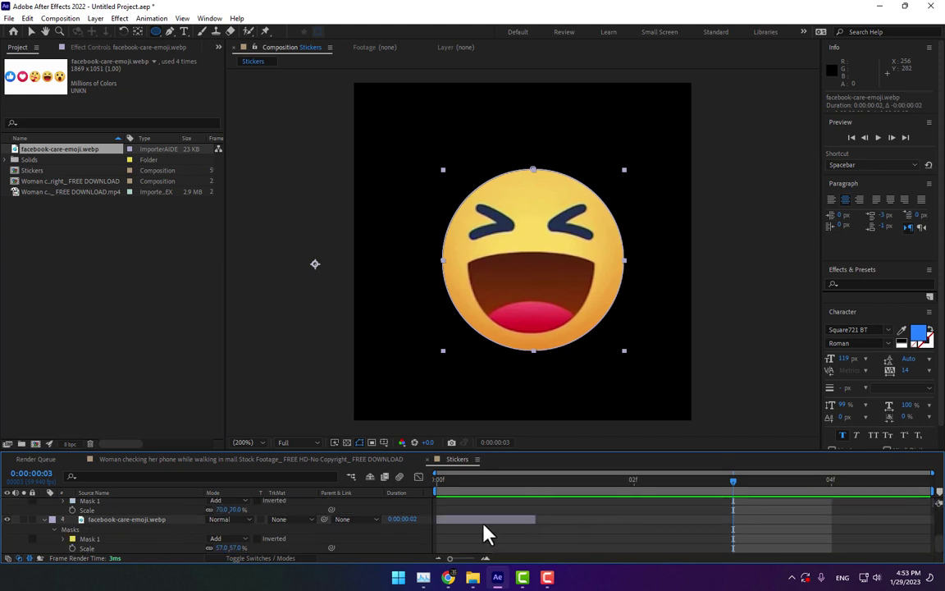
pyautogui.hotkey('ctrl', 'd')
pyautogui.moveTo(481, 522); pyautogui.dragTo(856, 522)
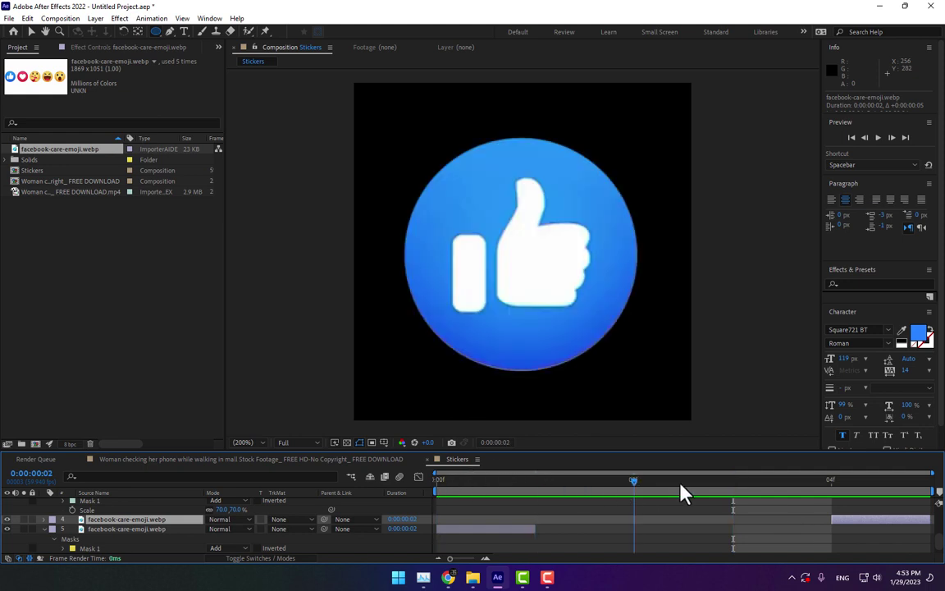
pyautogui.press('pagedown')
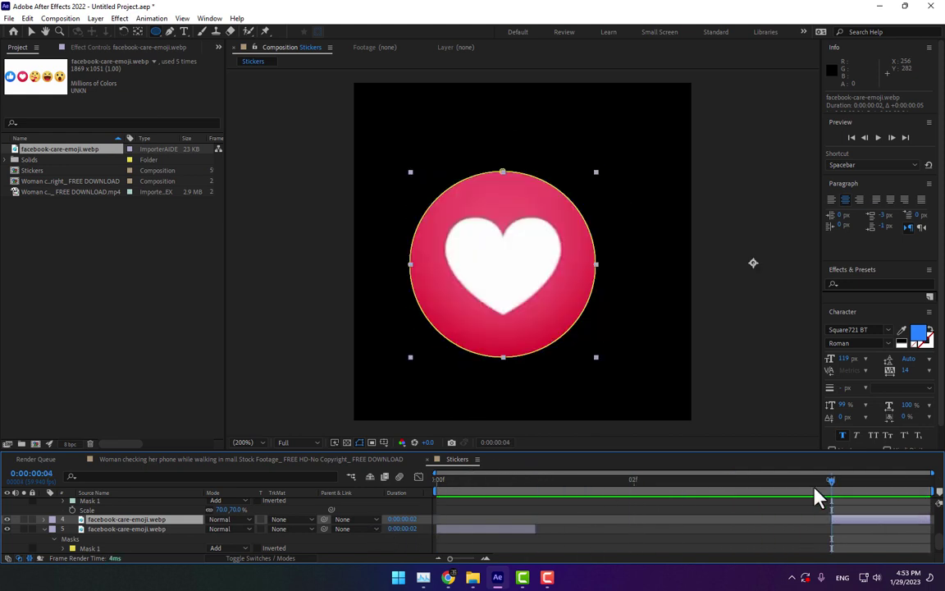
# Rename the woman footage composition to 'Main Comp'.
pyautogui.click(162, 459)
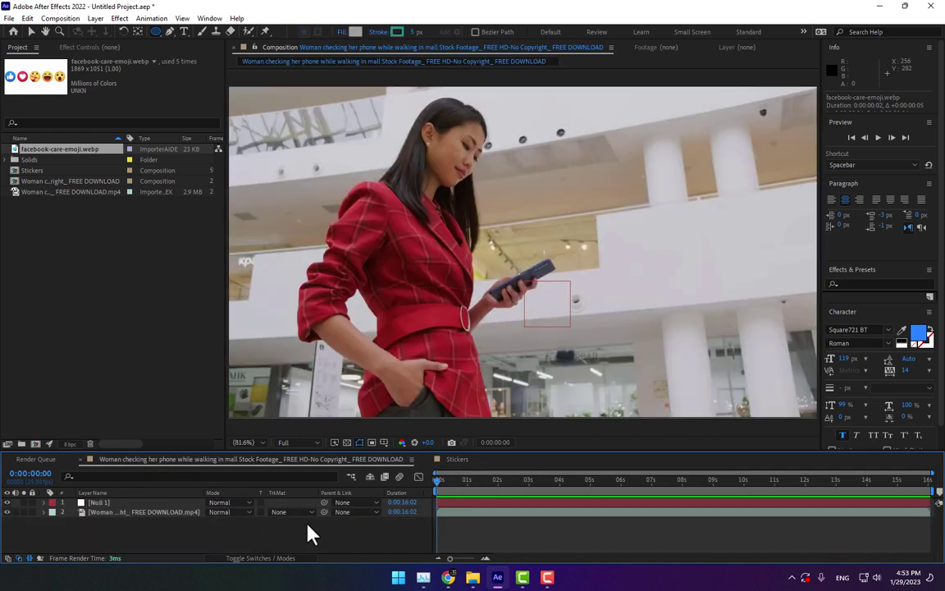
pyautogui.hotkey('ctrl', 'k')
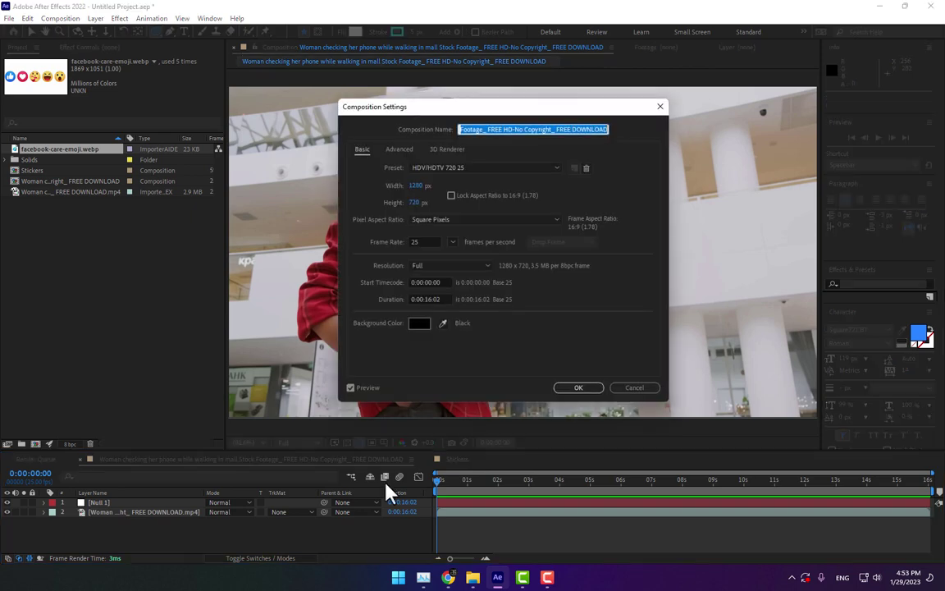
pyautogui.write('Main C')
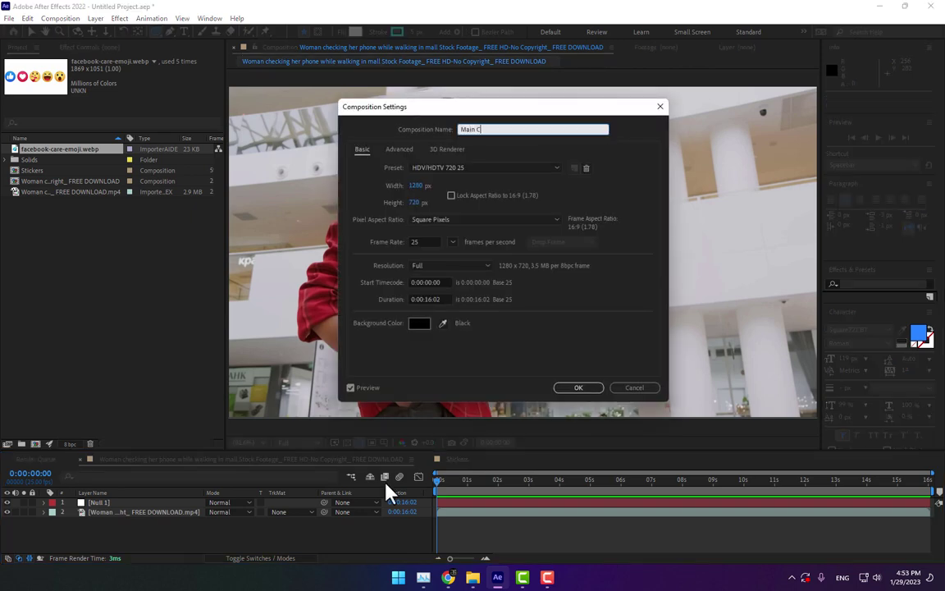
pyautogui.write('omp')
pyautogui.press('Return')
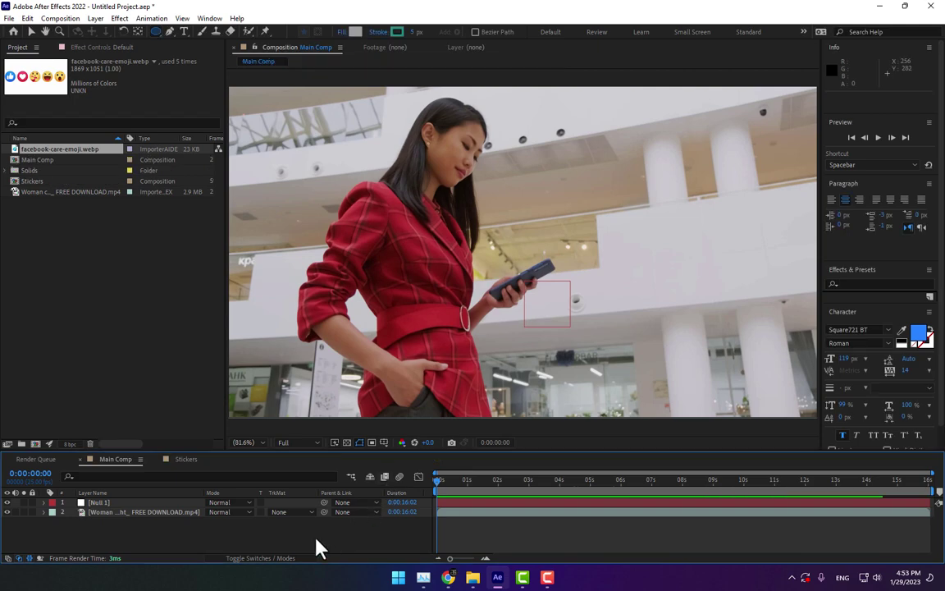
# Add a new solid layer named Particles to Main Comp.
pyautogui.rightClick(148, 534)
pyautogui.moveTo(173, 392)
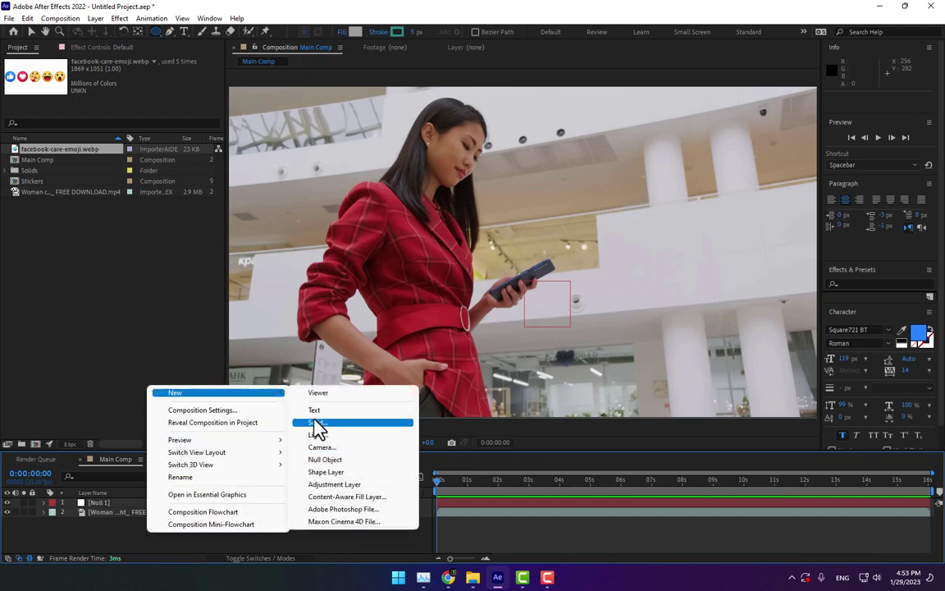
pyautogui.click(316, 422)
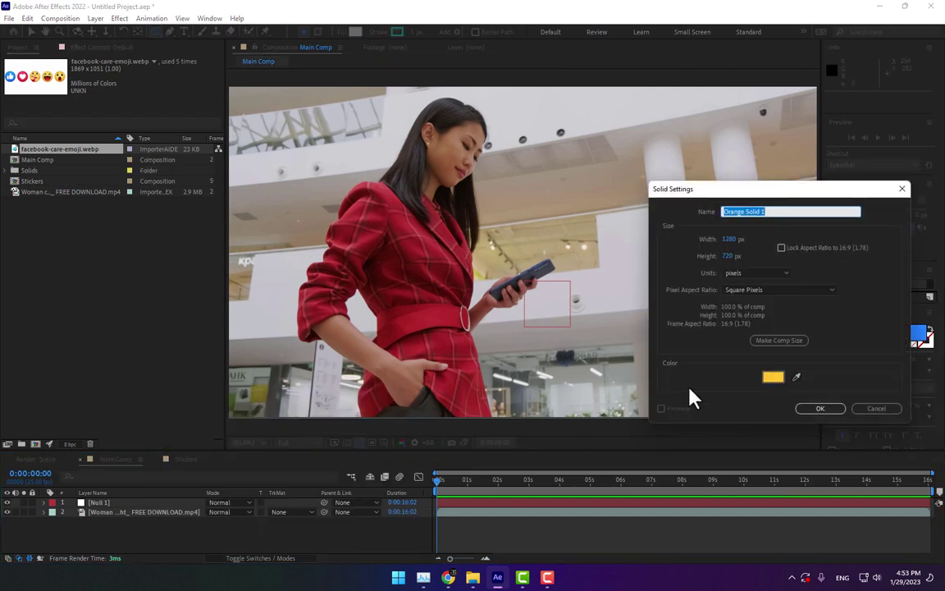
pyautogui.write('Particles')
pyautogui.press('Return')
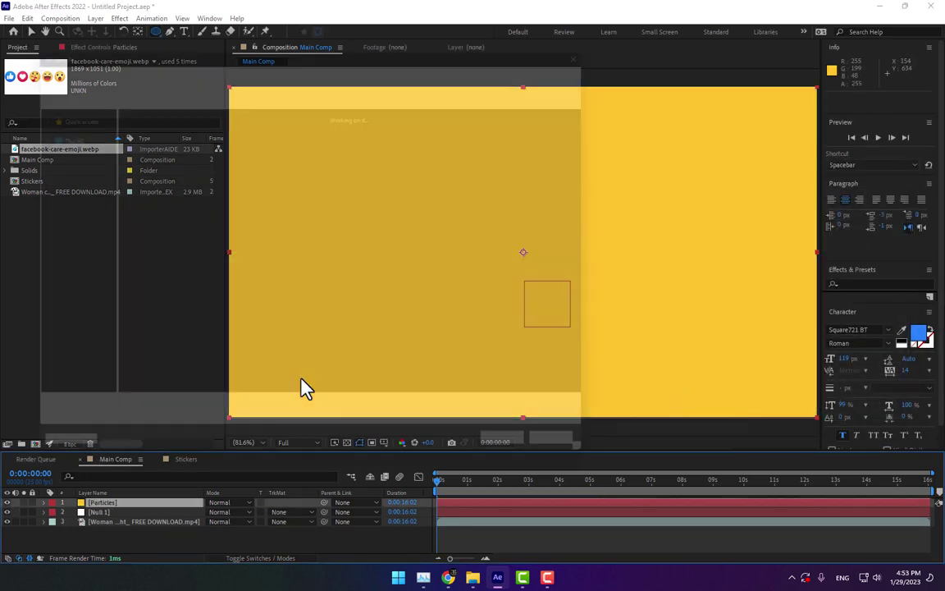
# Save the project as 1.aep.
pyautogui.hotkey('ctrl', 's')
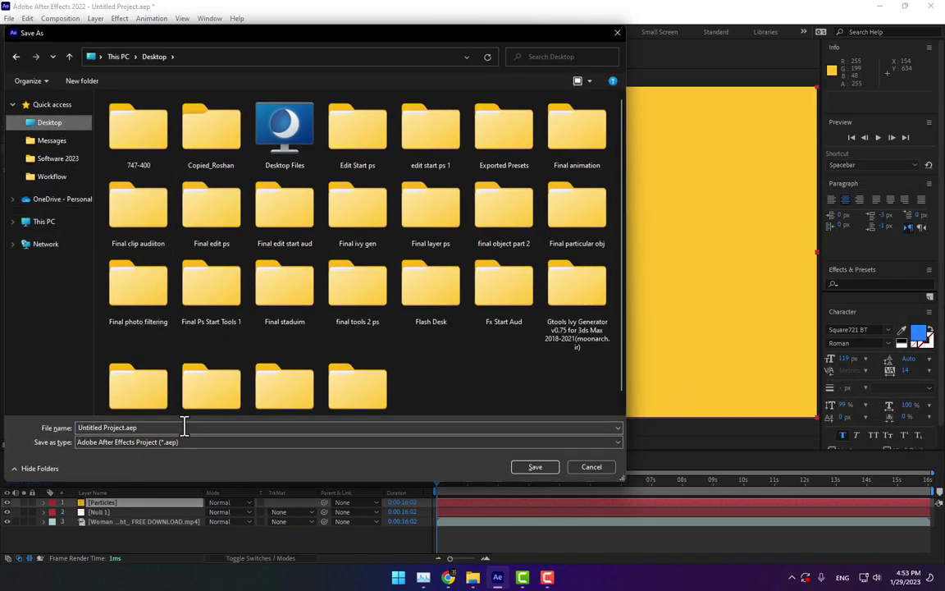
pyautogui.click(184, 424)
pyautogui.write('1')
pyautogui.press('Return')
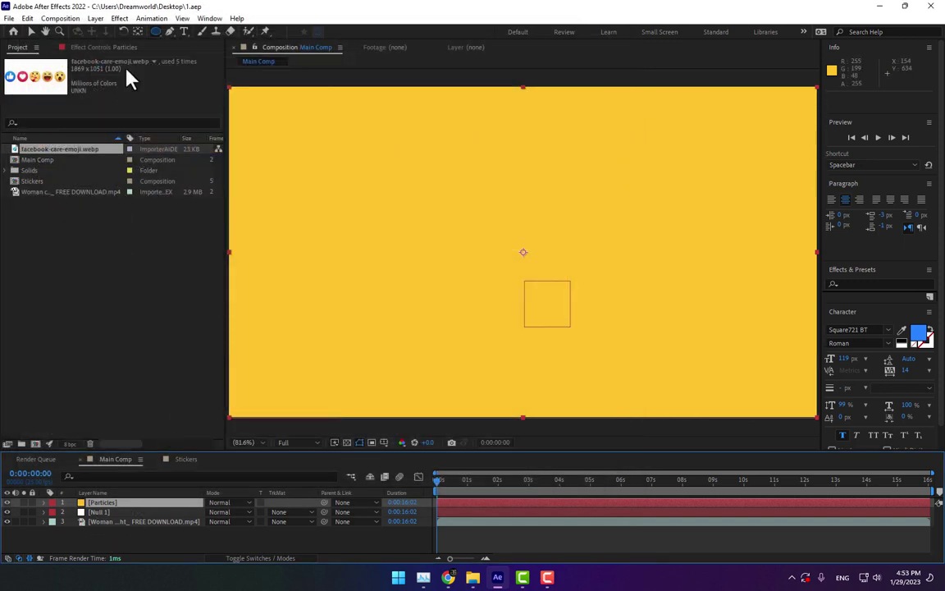
# Apply Trapcode Particular to the Particles layer and expand its Emitter (Master) settings.
pyautogui.click(119, 18)
pyautogui.moveTo(234, 300)
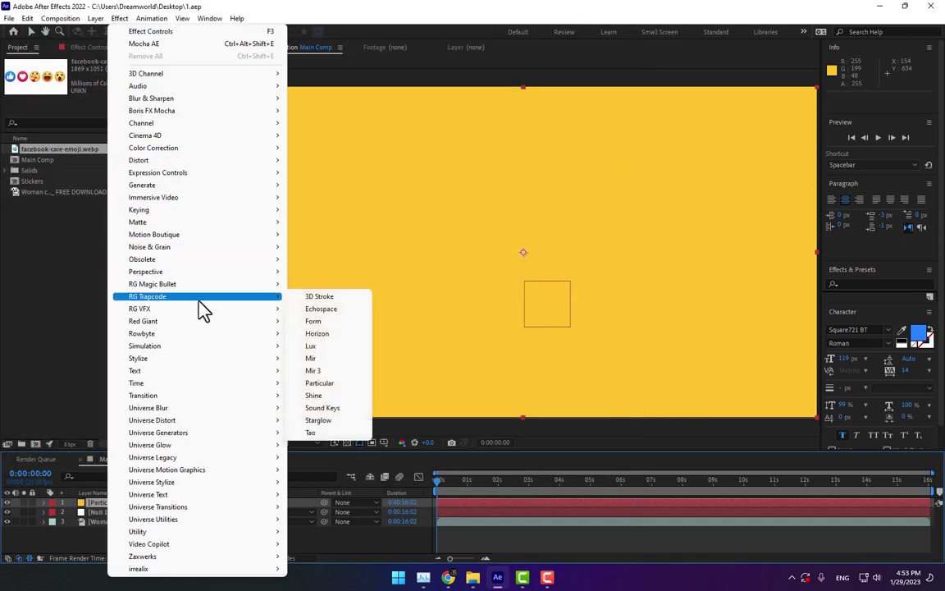
pyautogui.click(348, 382)
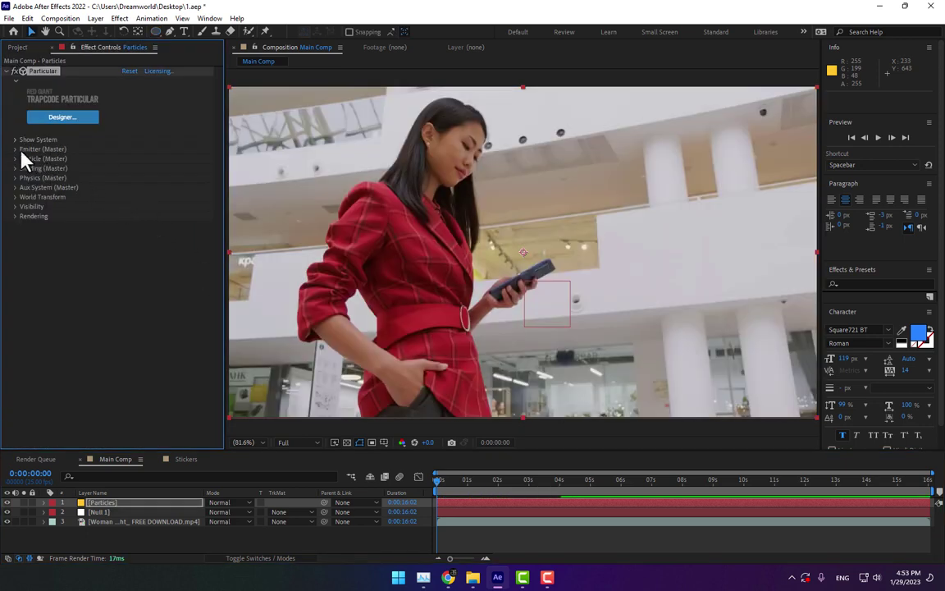
pyautogui.click(16, 151)
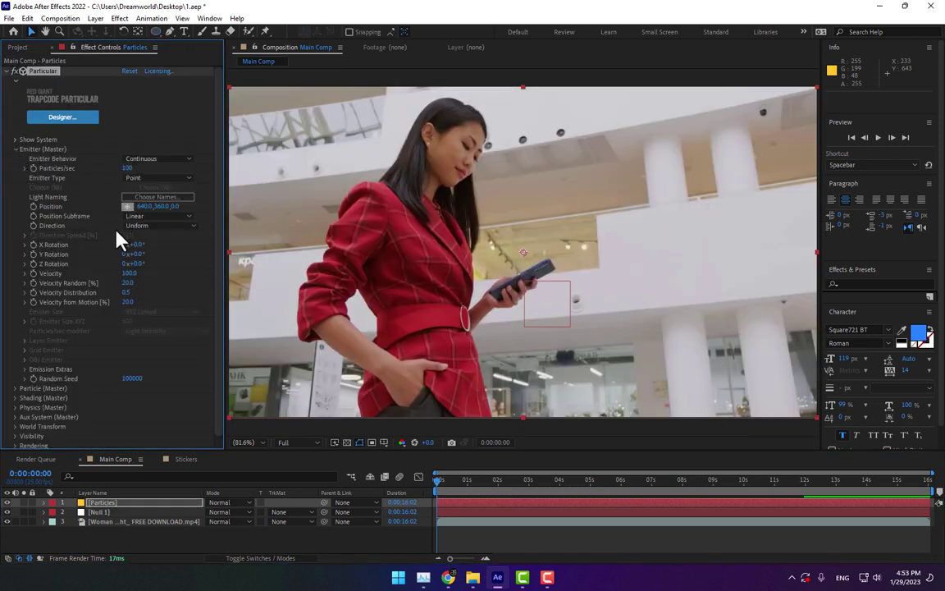
# Expression-link the emitter Position to Null 1's Position and scrub to confirm particles follow the phone.
pyautogui.click(103, 512)
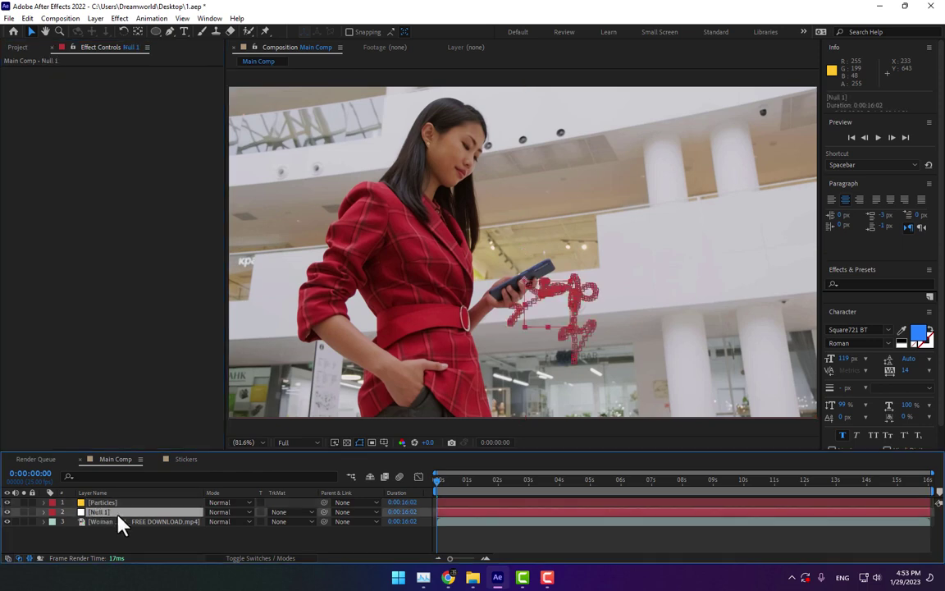
pyautogui.press('p')
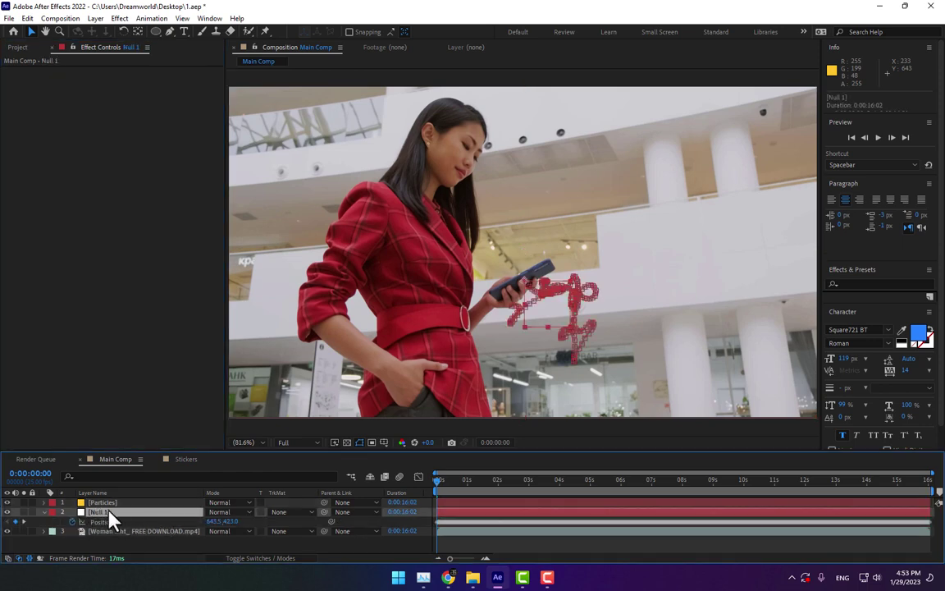
pyautogui.click(105, 502)
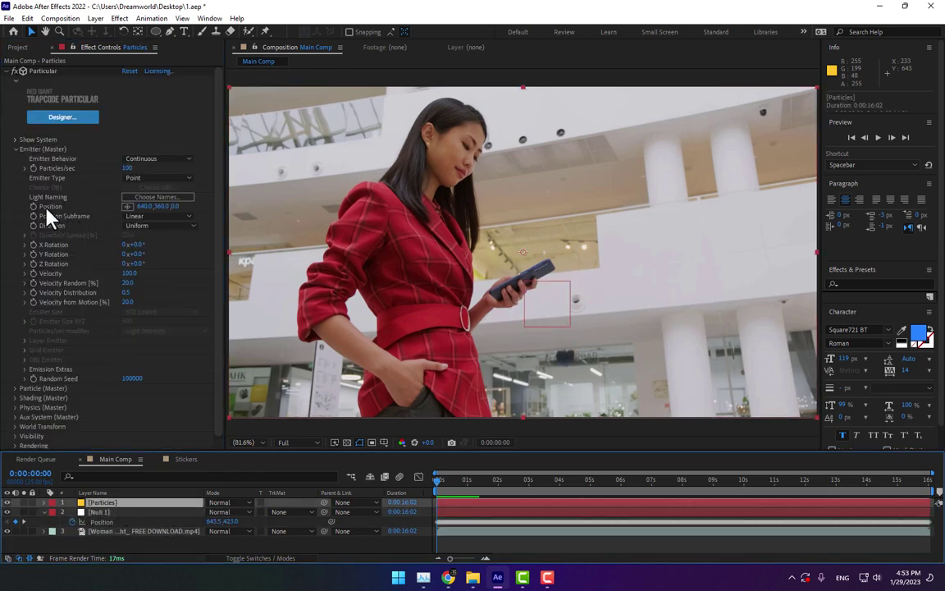
pyautogui.keyDown('alt'); pyautogui.click(33, 206); pyautogui.keyUp('alt')
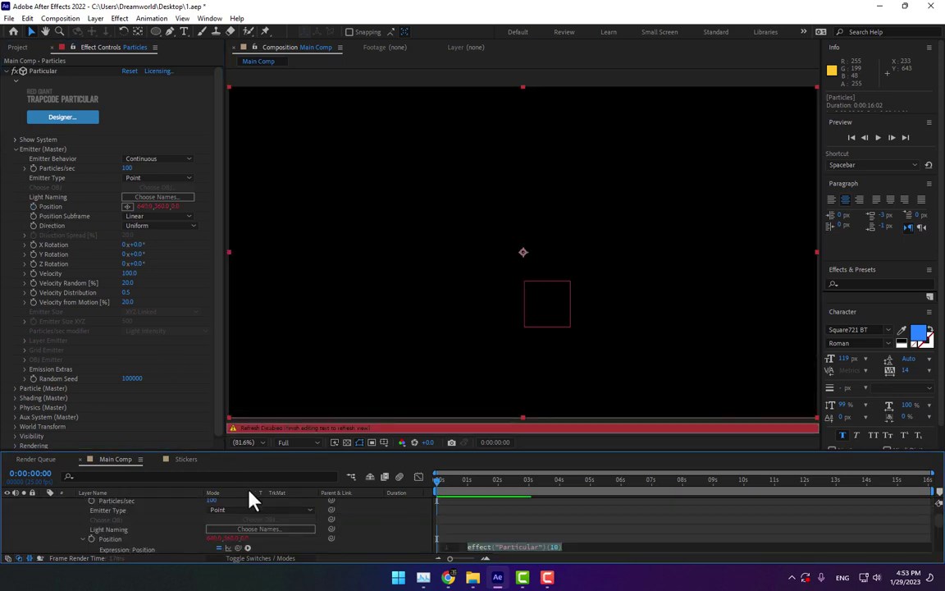
pyautogui.moveTo(238, 550); pyautogui.dragTo(160, 554)
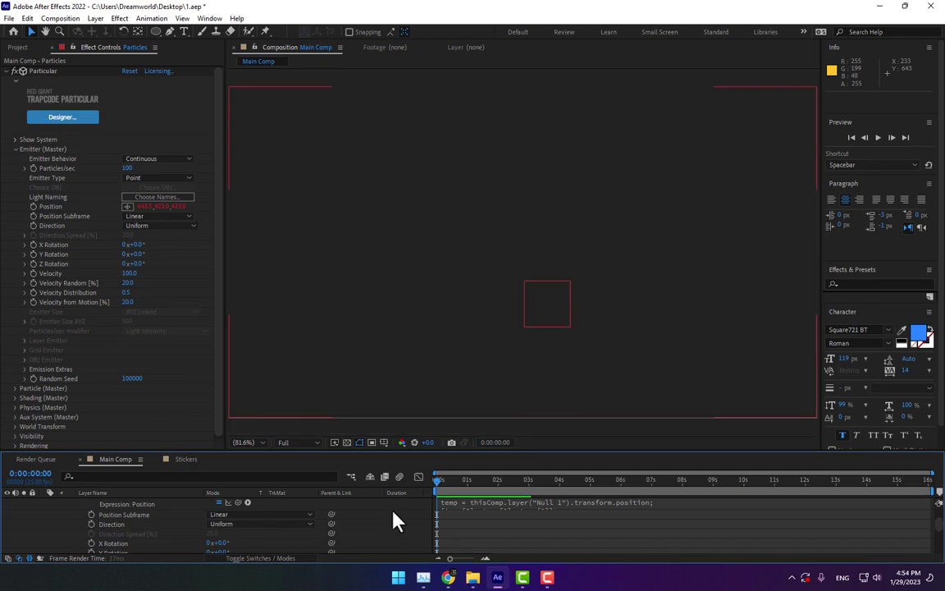
pyautogui.moveTo(439, 484); pyautogui.dragTo(534, 489)
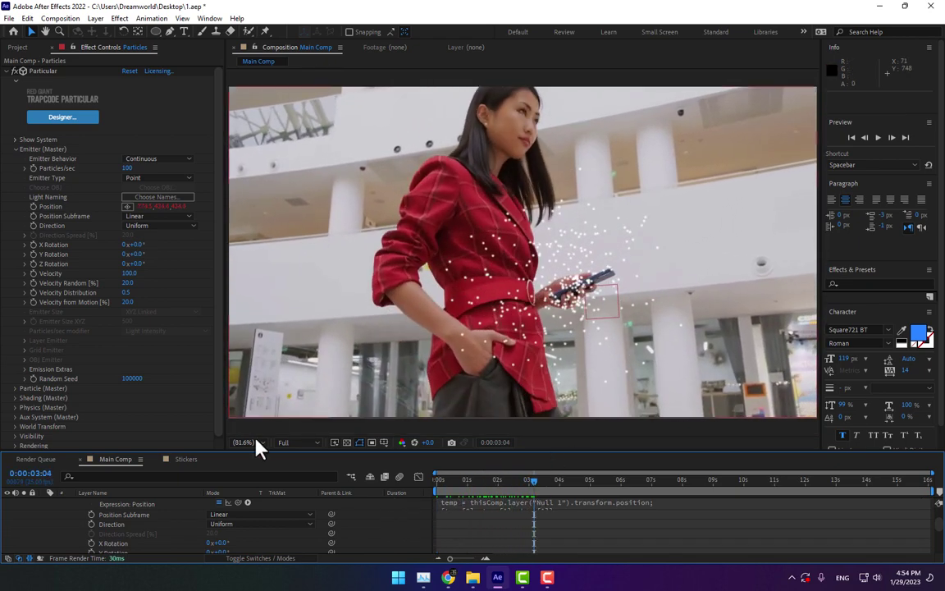
pyautogui.scroll(3, 146, 524)
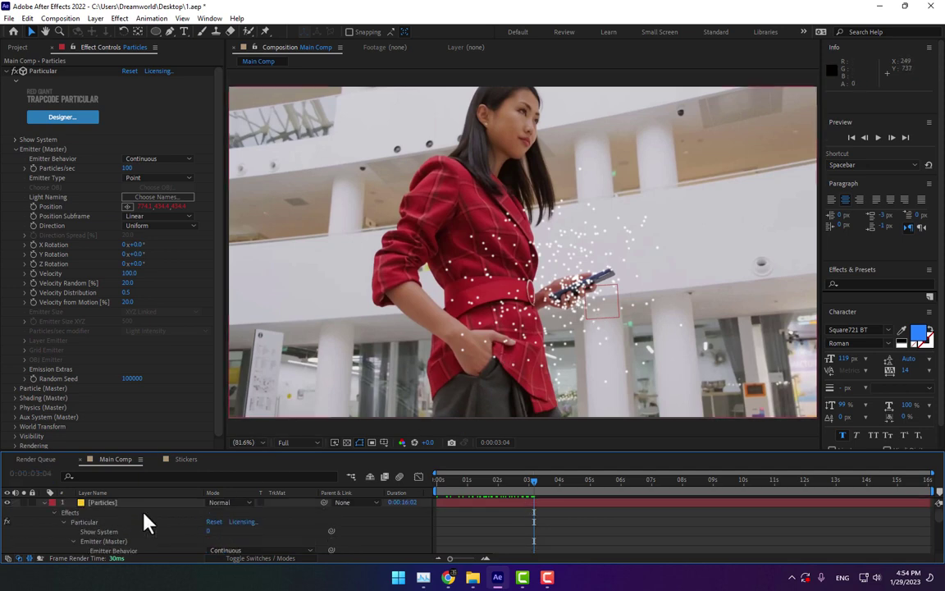
pyautogui.click(44, 502)
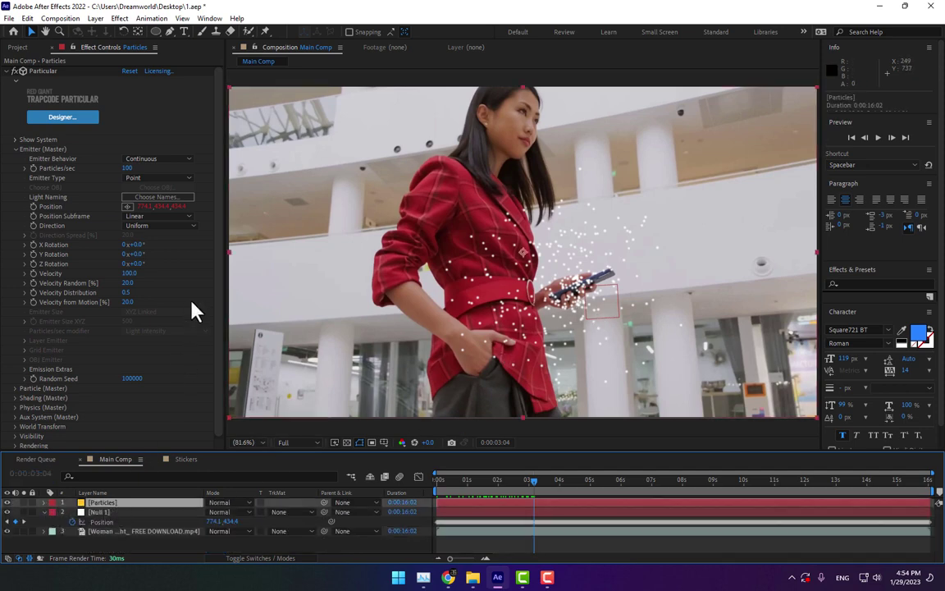
# In Physics > Air, set Particular's Wind X to about -305 and Wind Y to -171.
pyautogui.moveTo(220, 264); pyautogui.dragTo(202, 352)
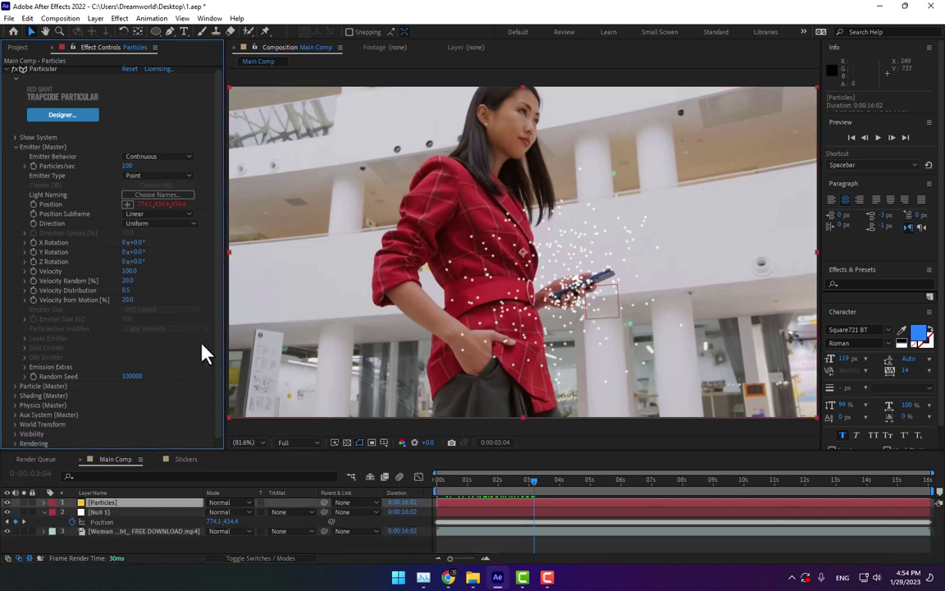
pyautogui.click(16, 396)
pyautogui.click(14, 328)
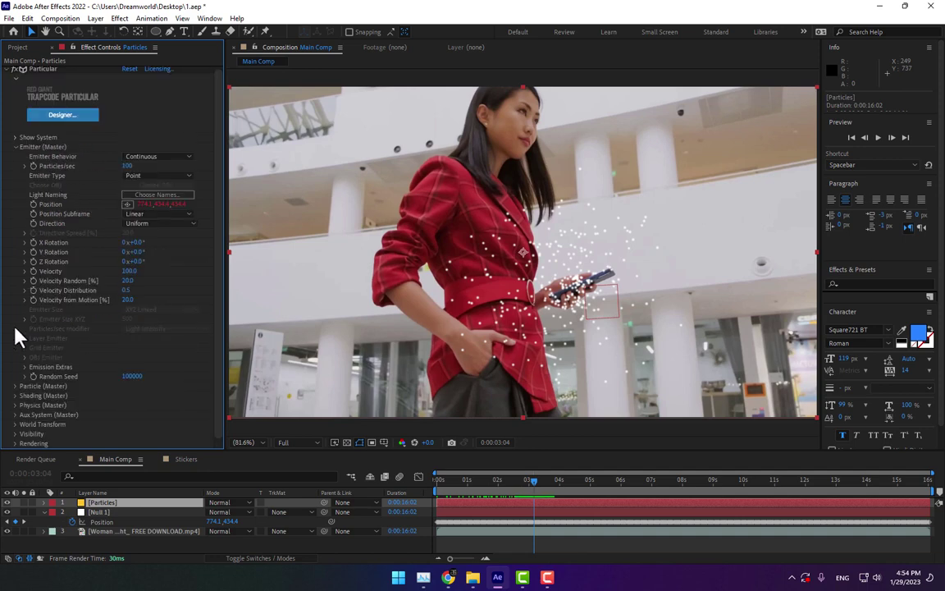
pyautogui.click(14, 406)
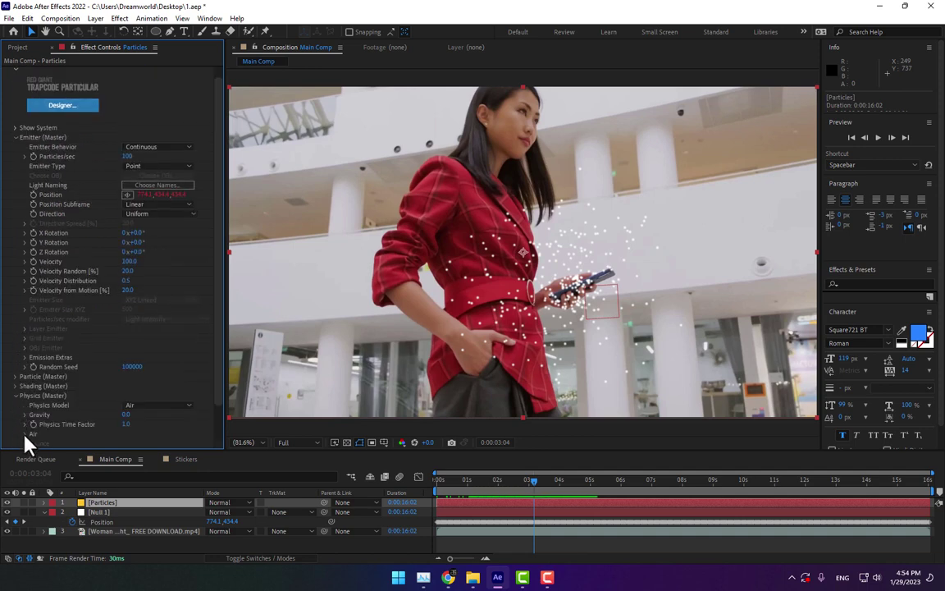
pyautogui.click(25, 434)
pyautogui.moveTo(125, 395); pyautogui.dragTo(10, 425)
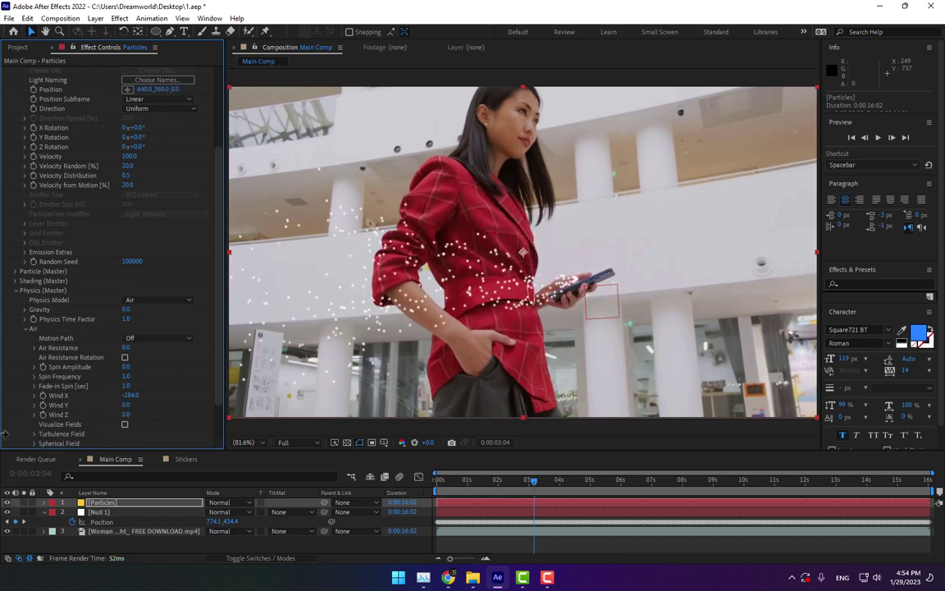
pyautogui.moveTo(125, 397); pyautogui.dragTo(46, 421)
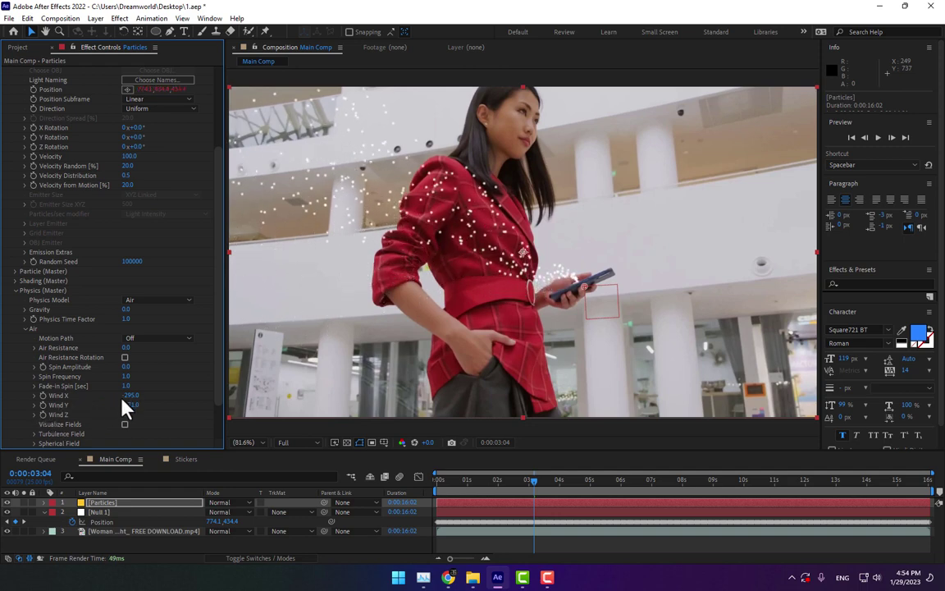
pyautogui.moveTo(128, 395); pyautogui.dragTo(247, 400)
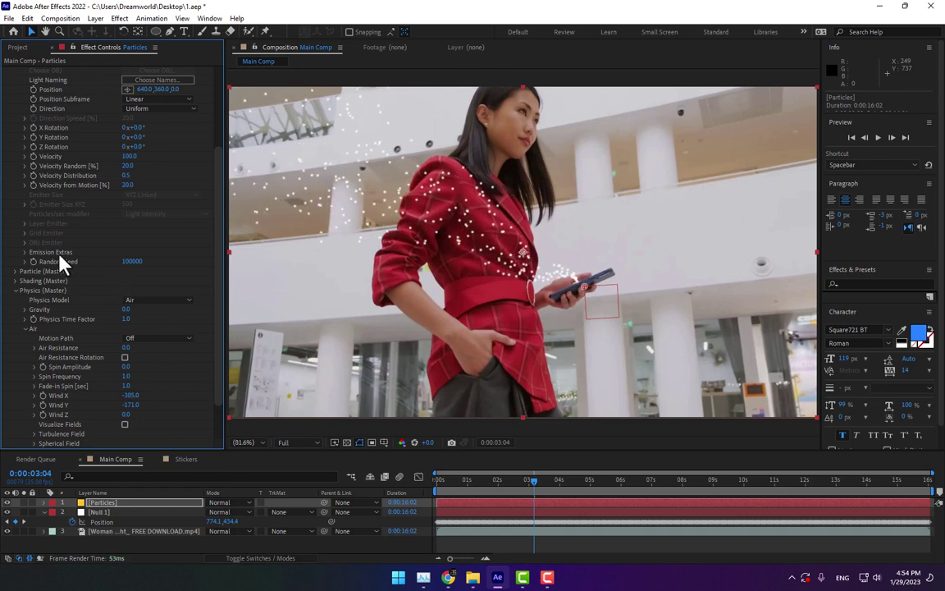
# Drag the Stickers comp from the Project panel into Main Comp's timeline.
pyautogui.click(15, 271)
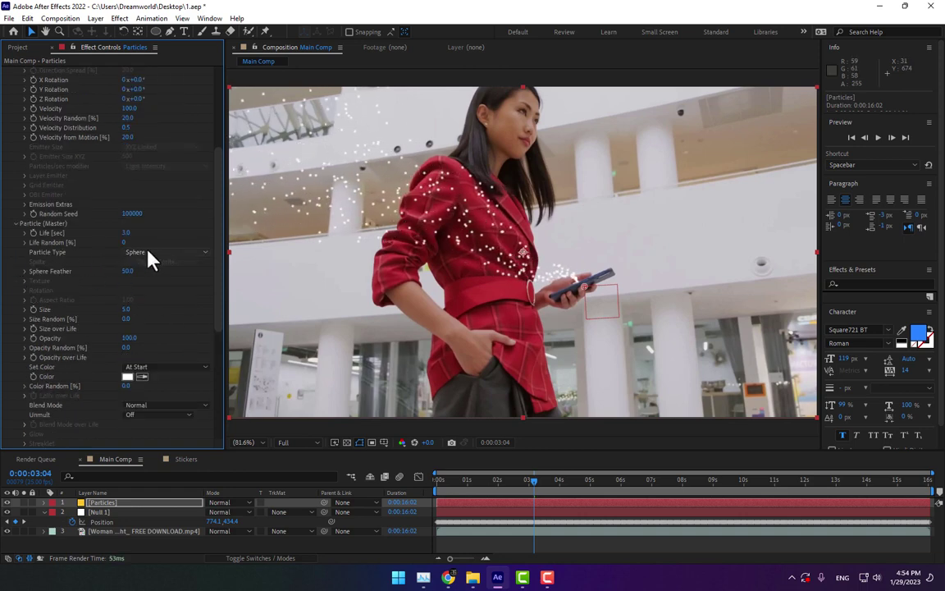
pyautogui.click(18, 47)
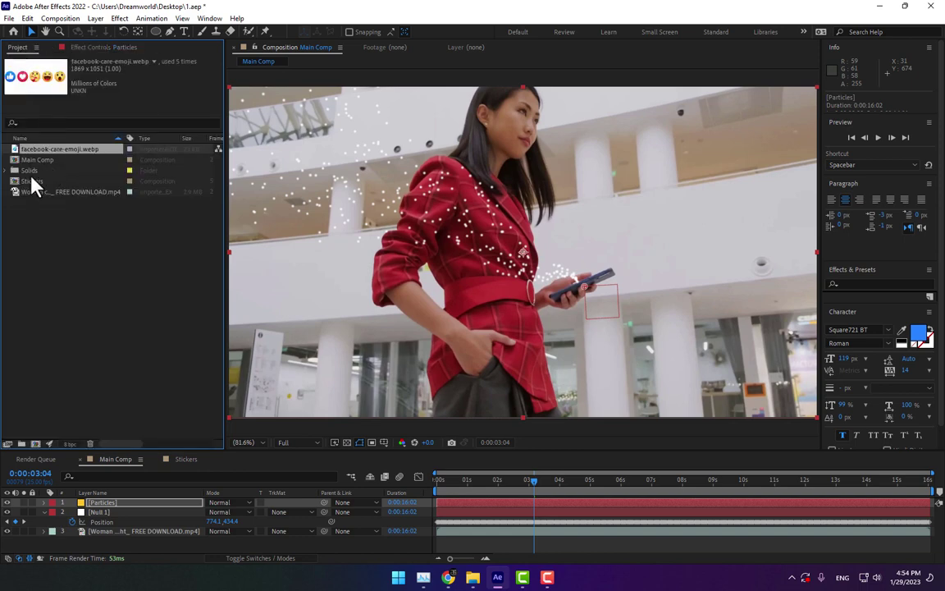
pyautogui.moveTo(35, 181); pyautogui.dragTo(10, 546)
pyautogui.click(101, 503)
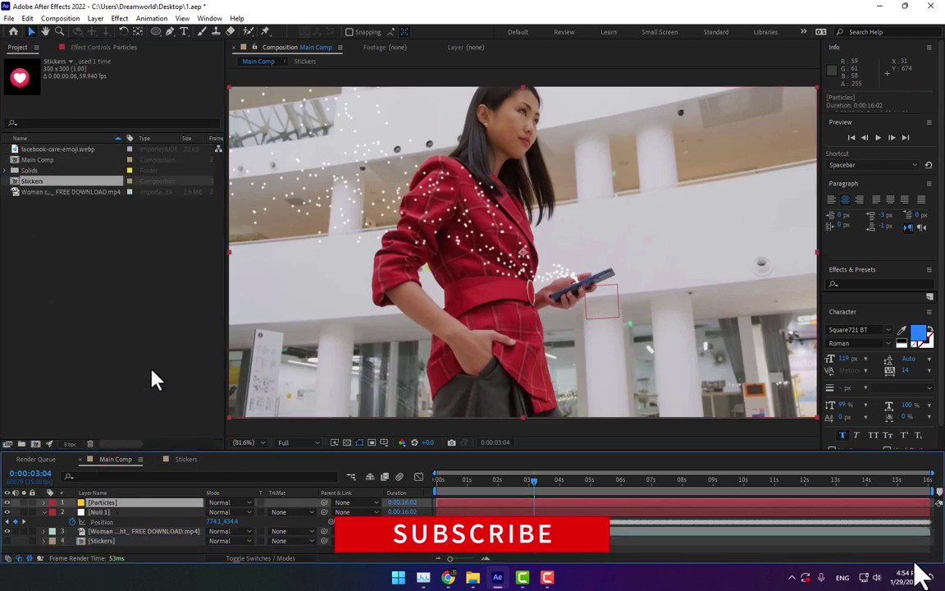
# Set Particle Type to Sprite, Texture Layer to 4. Stickers, and Time Sampling to Random - Still Frame.
pyautogui.click(82, 47)
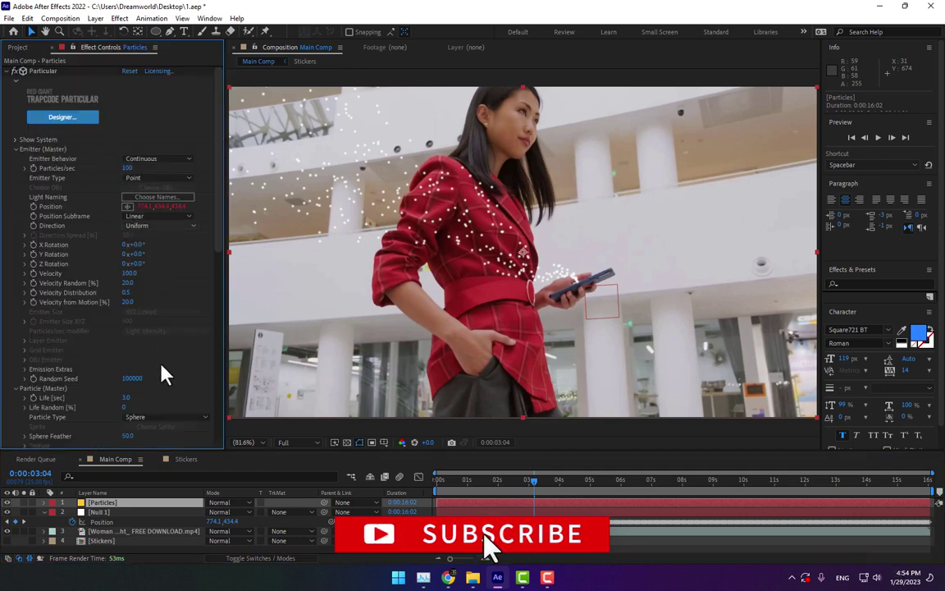
pyautogui.scroll(-3, 172, 353)
pyautogui.click(148, 292)
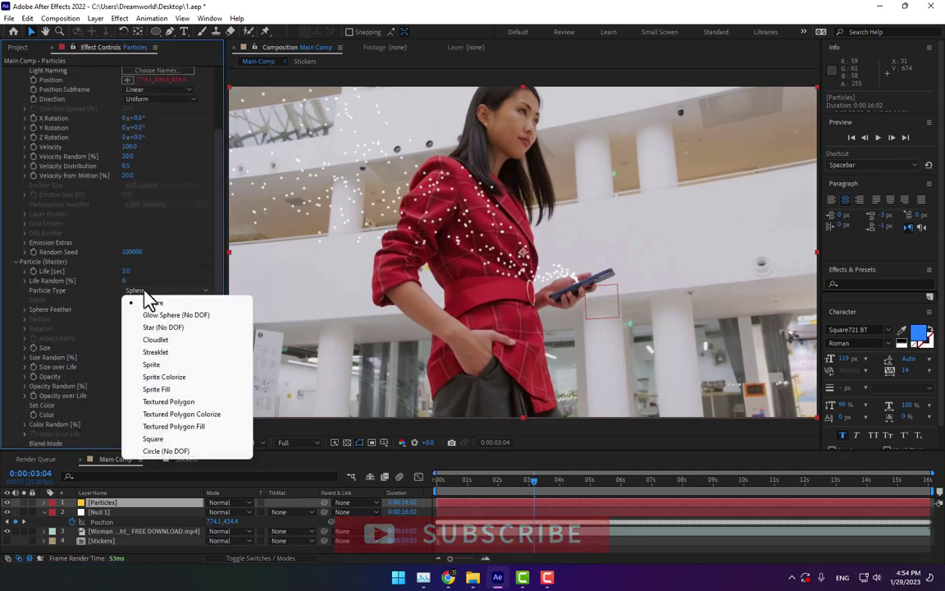
pyautogui.click(160, 365)
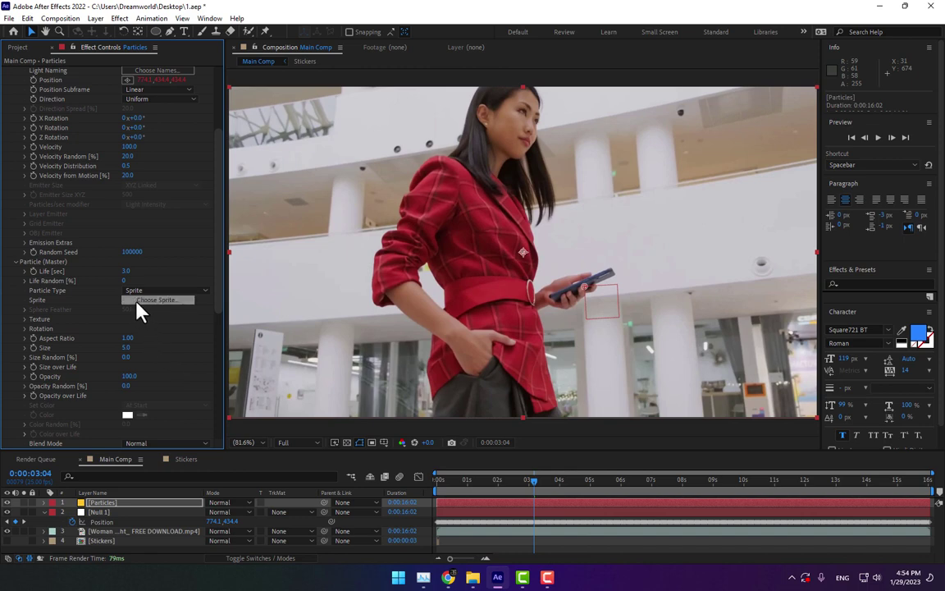
pyautogui.click(26, 319)
pyautogui.click(152, 329)
pyautogui.click(168, 397)
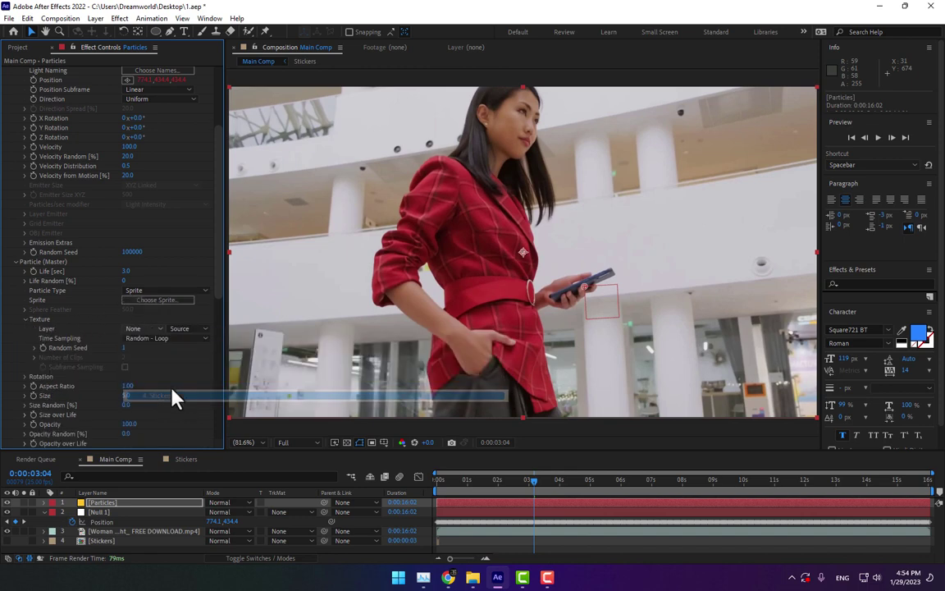
pyautogui.click(153, 339)
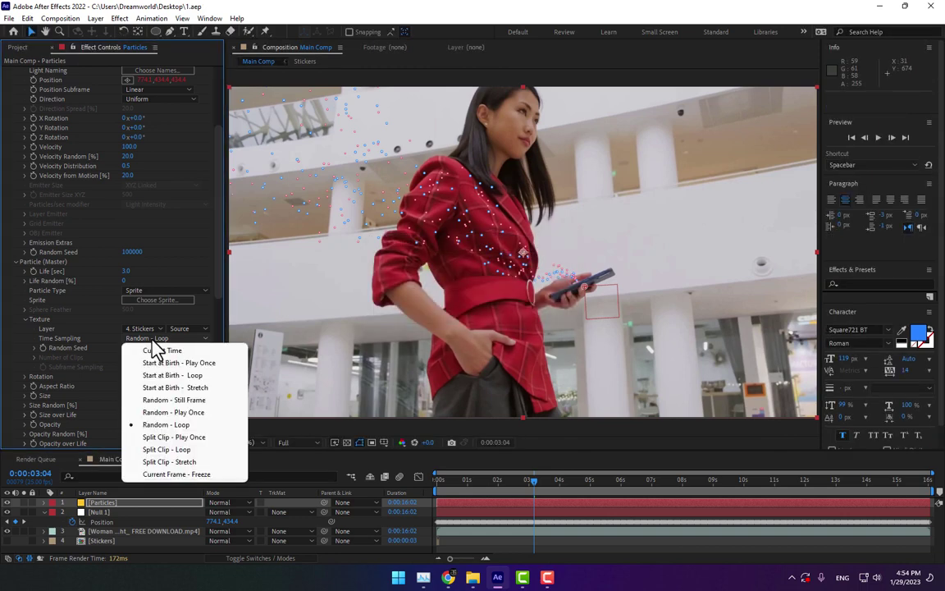
pyautogui.click(171, 401)
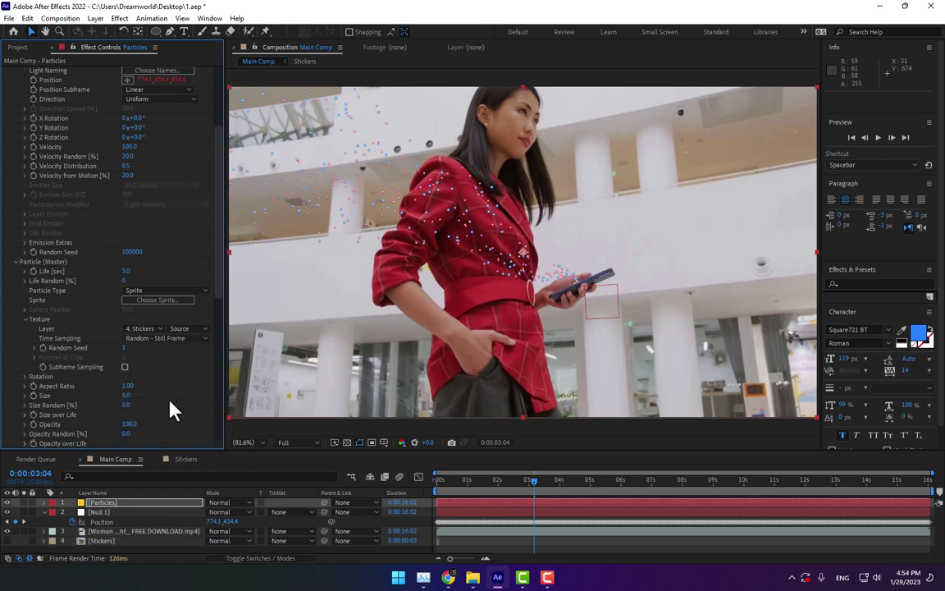
# Change the texture random seed and enlarge the sprites to Size 13.4 with Size Random 53.
pyautogui.click(128, 348)
pyautogui.press('Return')
pyautogui.moveTo(128, 396); pyautogui.dragTo(234, 402)
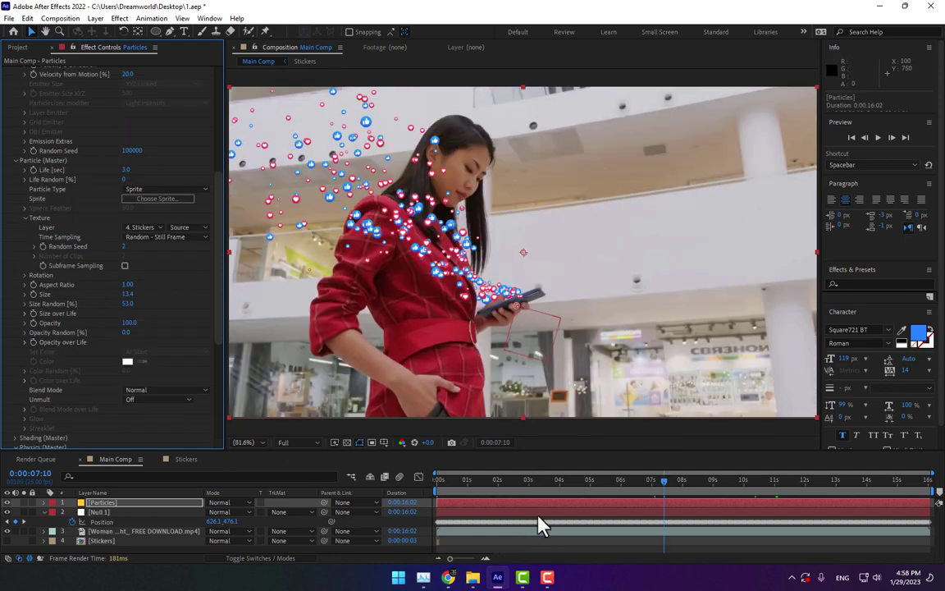
# Lower the emission rate to 50 particles per second, checking around the 9-second frame.
pyautogui.click(725, 486)
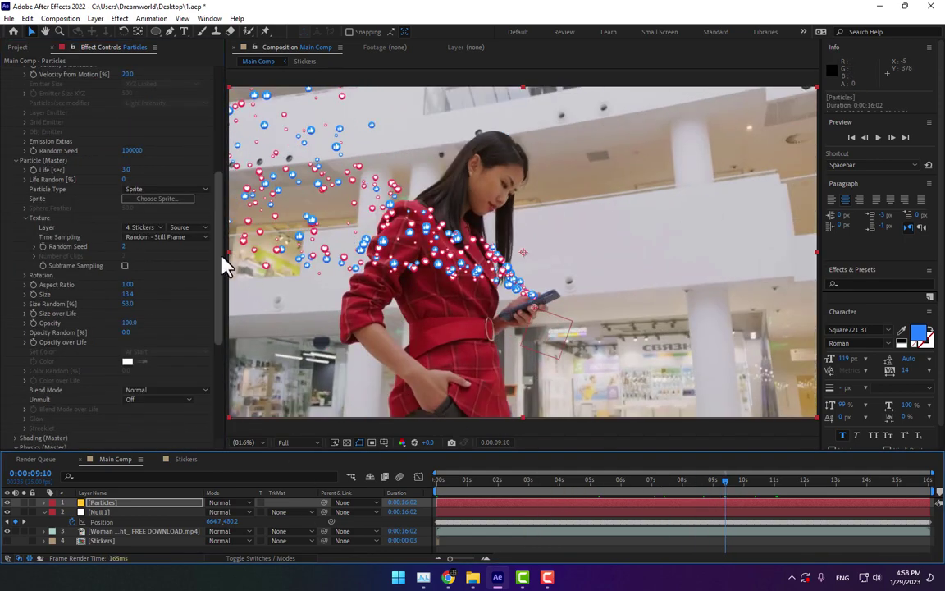
pyautogui.scroll(5, 202, 164)
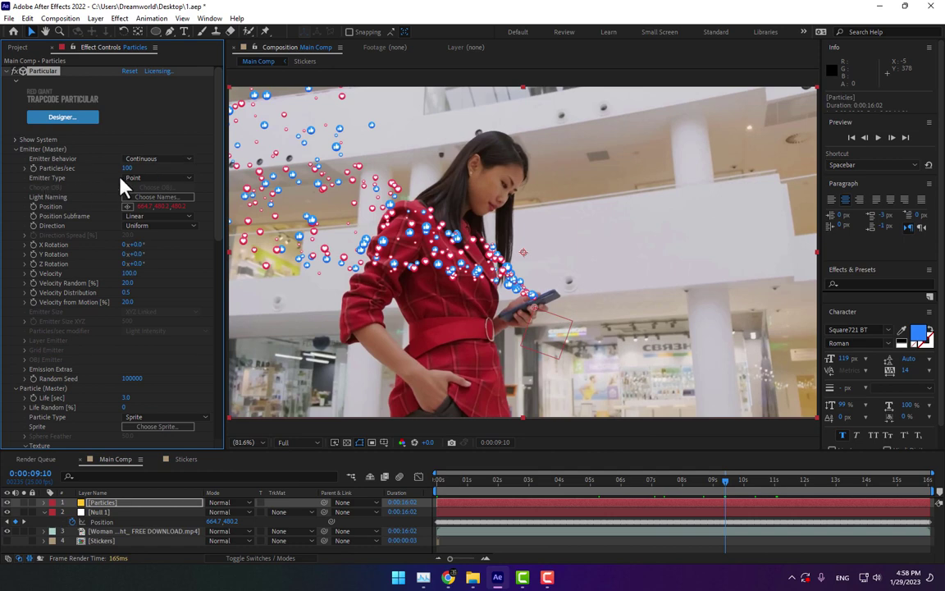
pyautogui.click(127, 168)
pyautogui.write('50')
pyautogui.press('Return')
pyautogui.scroll(-10, 197, 140)
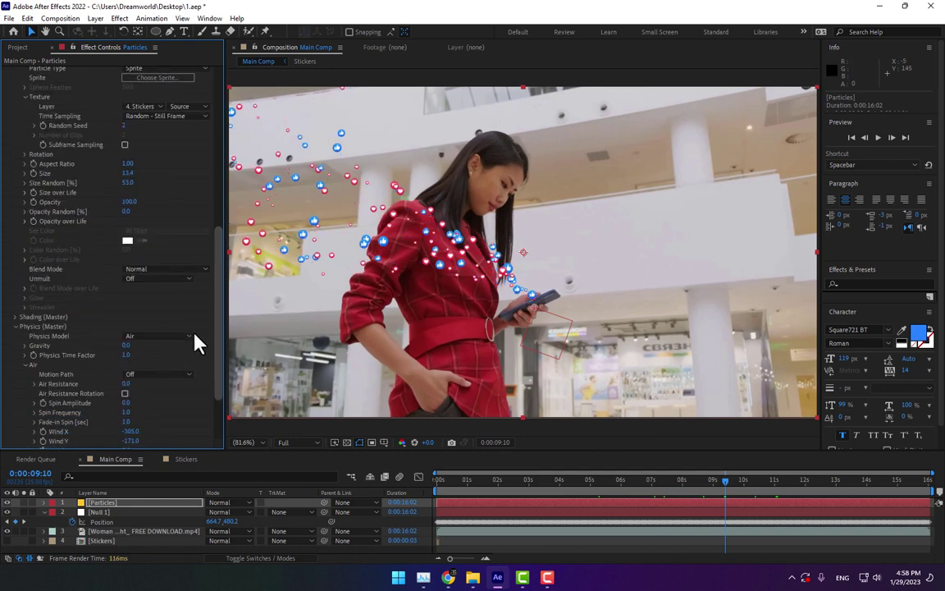
pyautogui.scroll(-2, 195, 359)
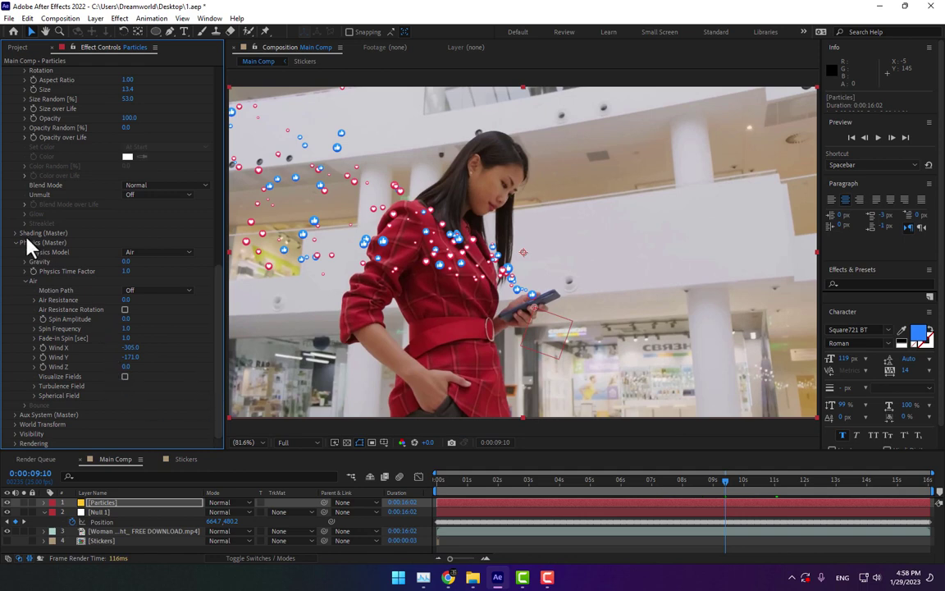
pyautogui.scroll(4, 72, 225)
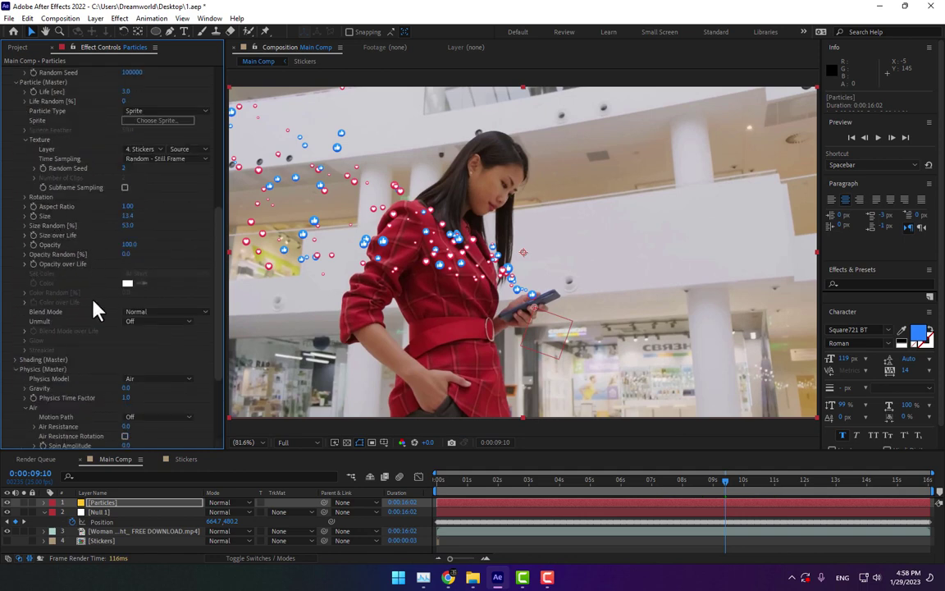
pyautogui.scroll(1, 97, 301)
# Apply the fade-out Opacity over Life preset and expand Size over Life for a peaked curve.
pyautogui.click(26, 289)
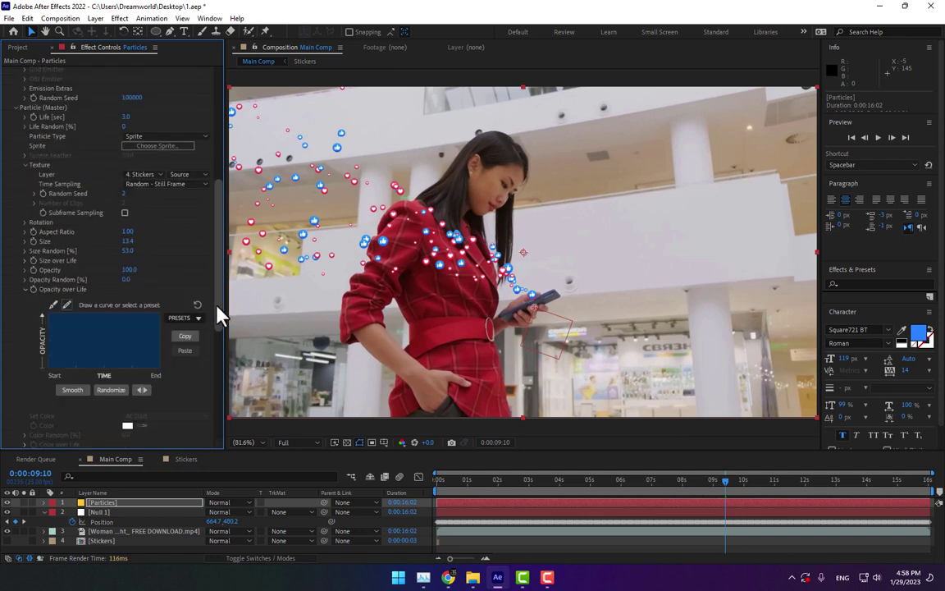
pyautogui.click(199, 318)
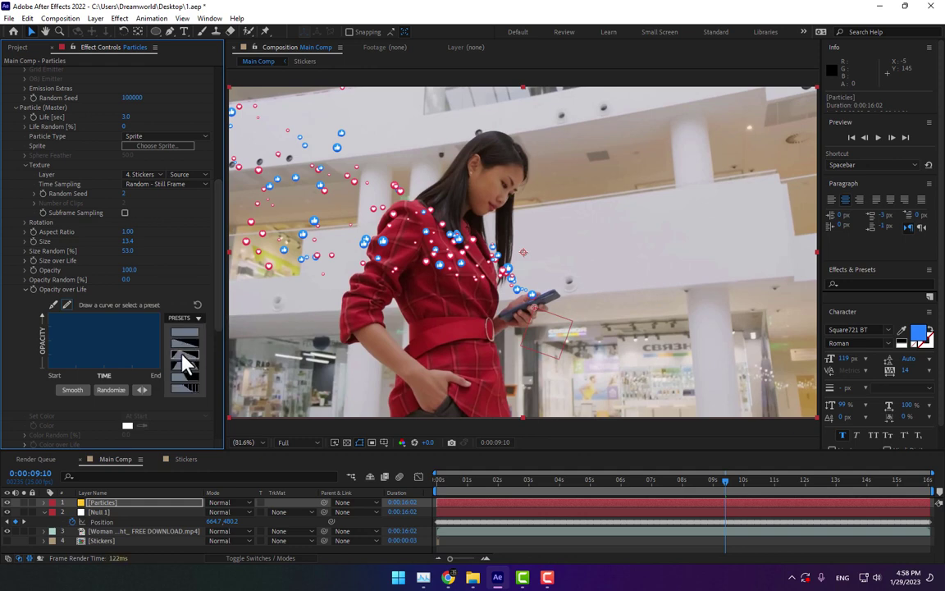
pyautogui.click(185, 358)
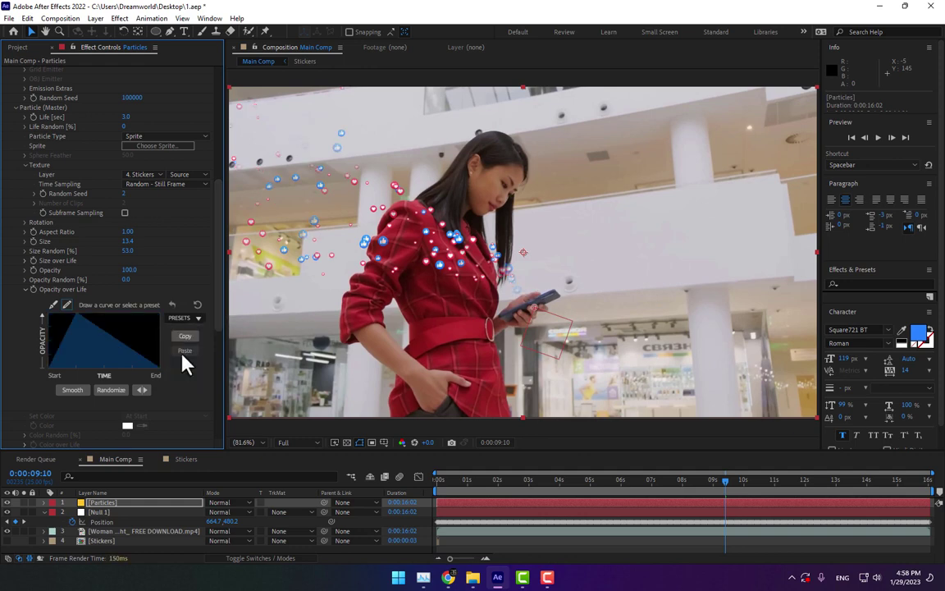
pyautogui.scroll(-2, 186, 258)
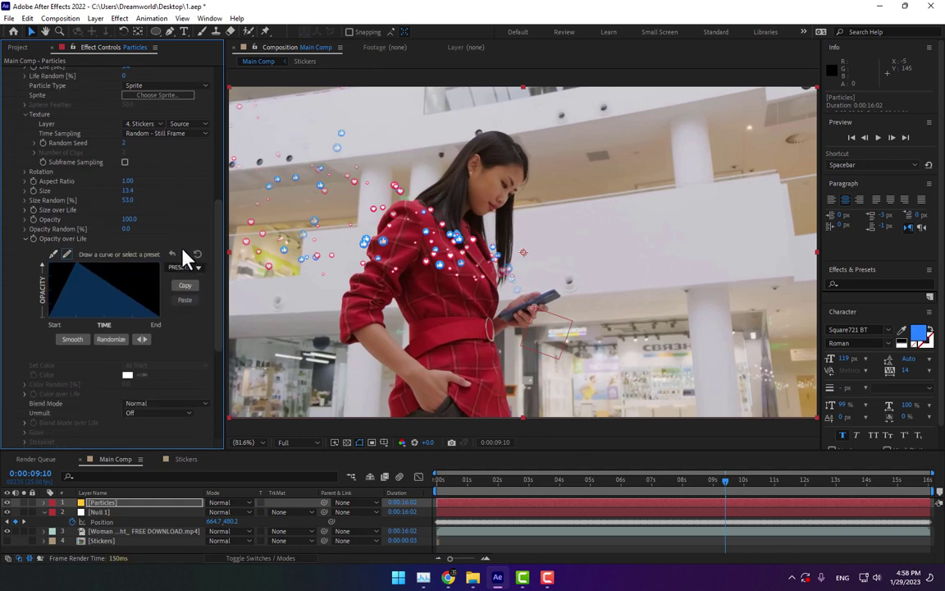
pyautogui.click(26, 210)
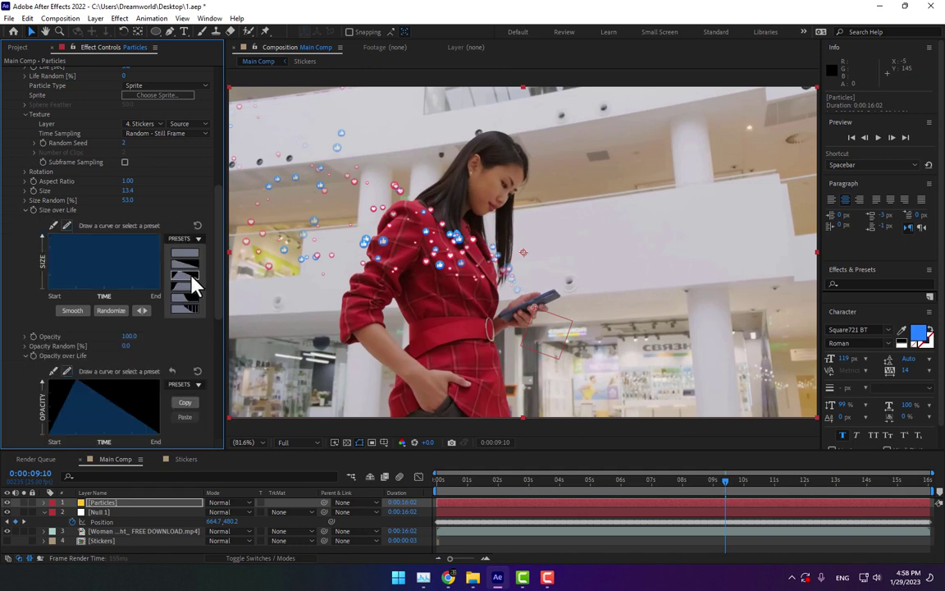
pyautogui.moveTo(491, 480); pyautogui.dragTo(527, 485)
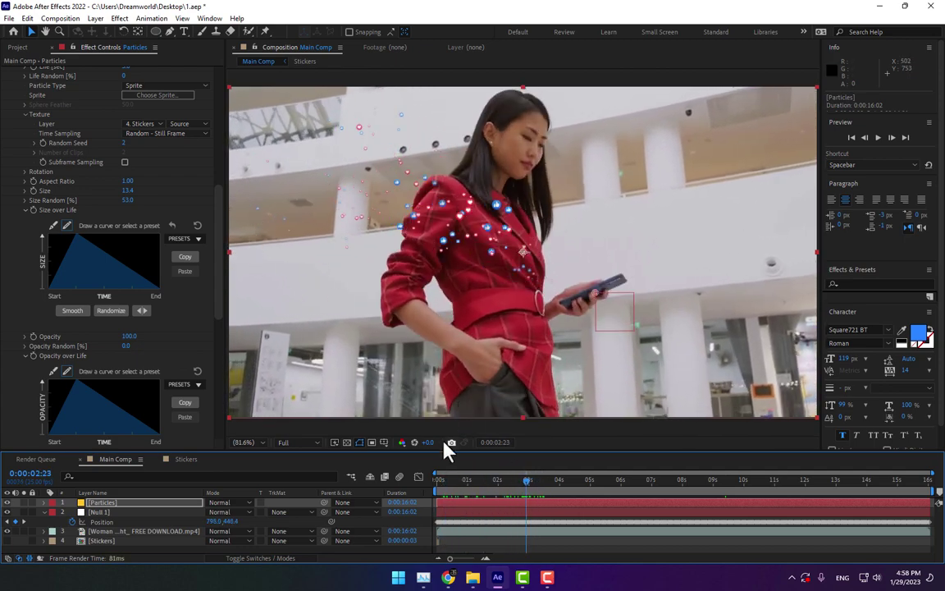
# Scrub through nearby frames and try an emission rate of 1 particle per second.
pyautogui.scroll(8, 158, 162)
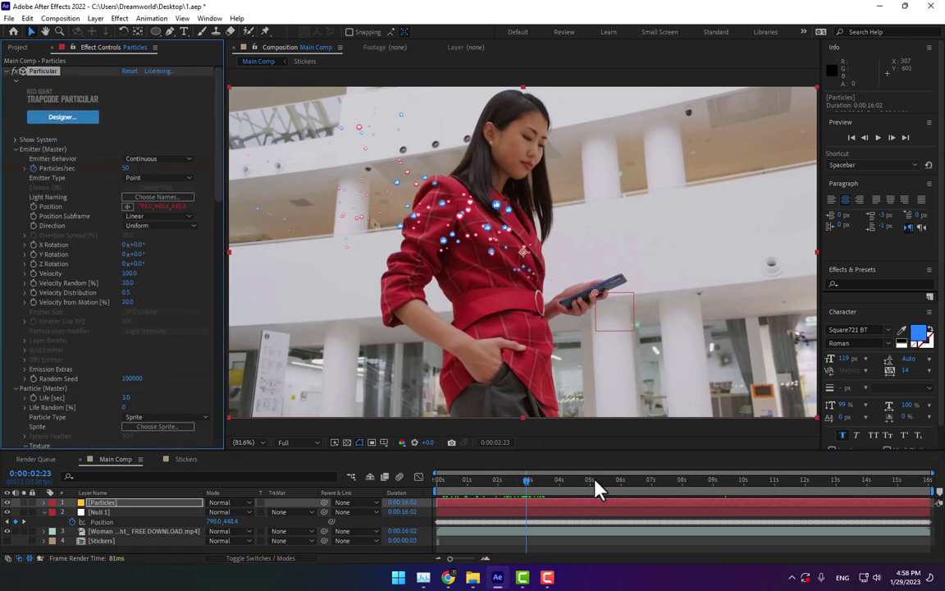
pyautogui.moveTo(530, 481); pyautogui.dragTo(513, 492)
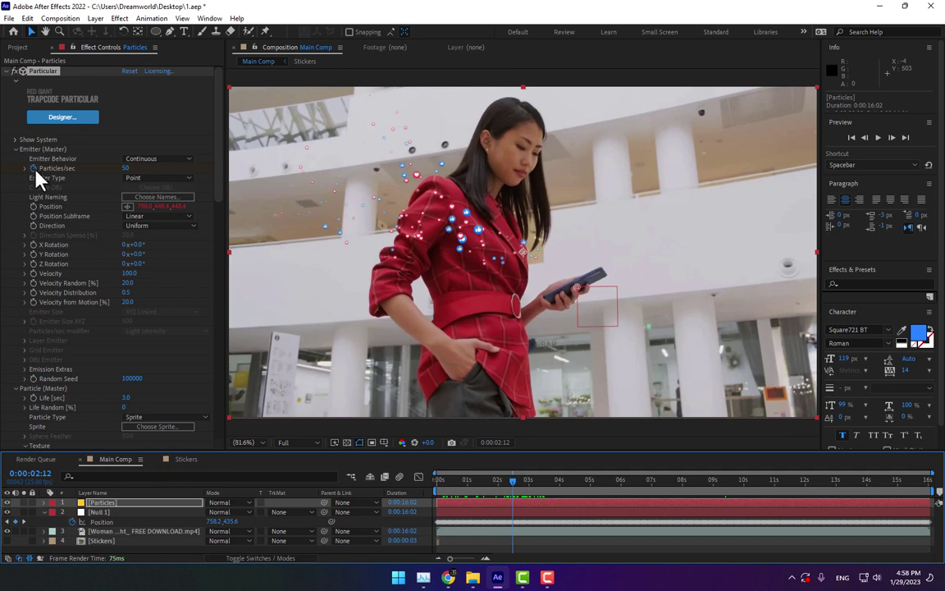
pyautogui.click(534, 483)
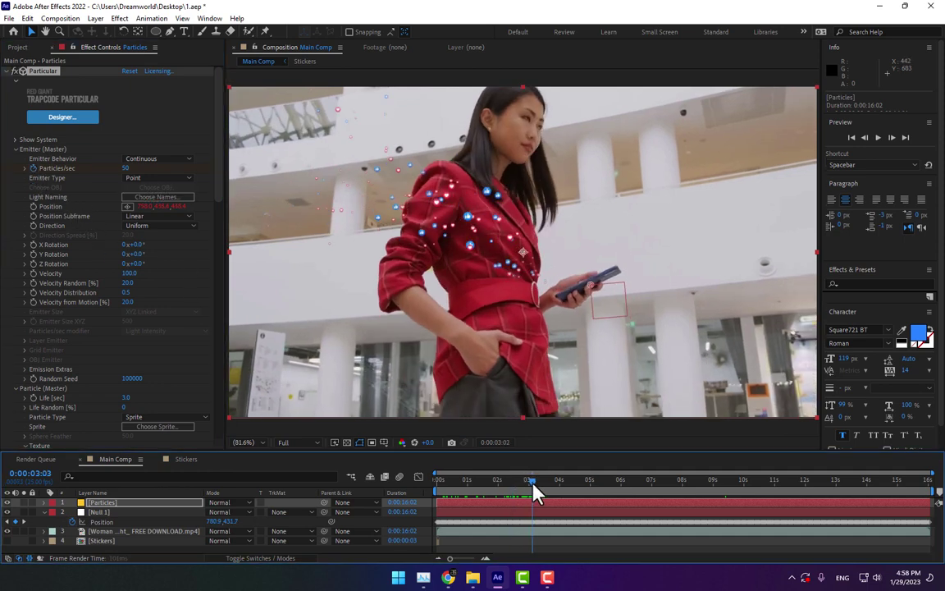
pyautogui.click(542, 481)
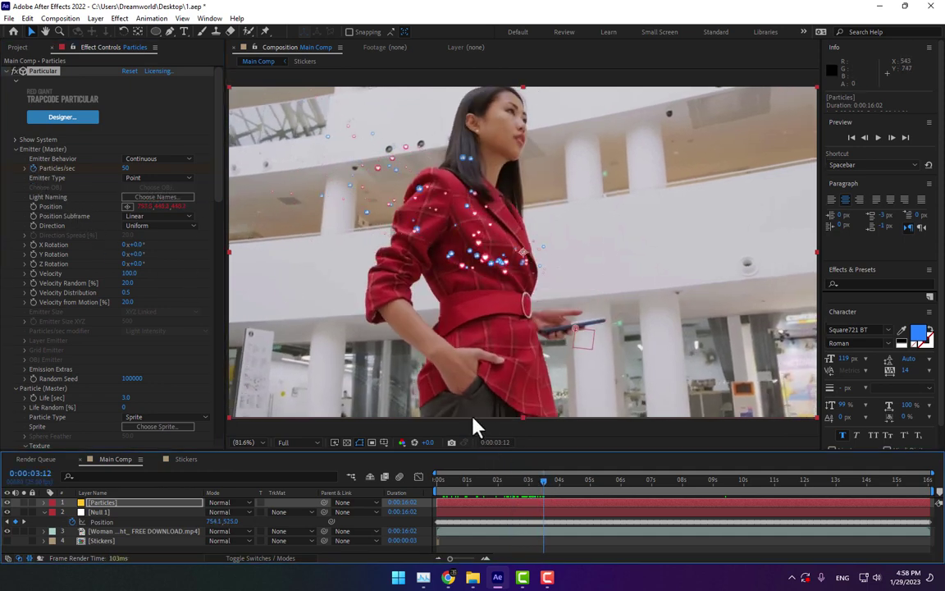
pyautogui.click(128, 169)
pyautogui.write('0')
pyautogui.press('BackSpace')
pyautogui.write('1')
pyautogui.press('Return')
# Try 2 particles per second and play a preview of the emission.
pyautogui.moveTo(545, 484); pyautogui.dragTo(611, 484)
pyautogui.click(127, 168)
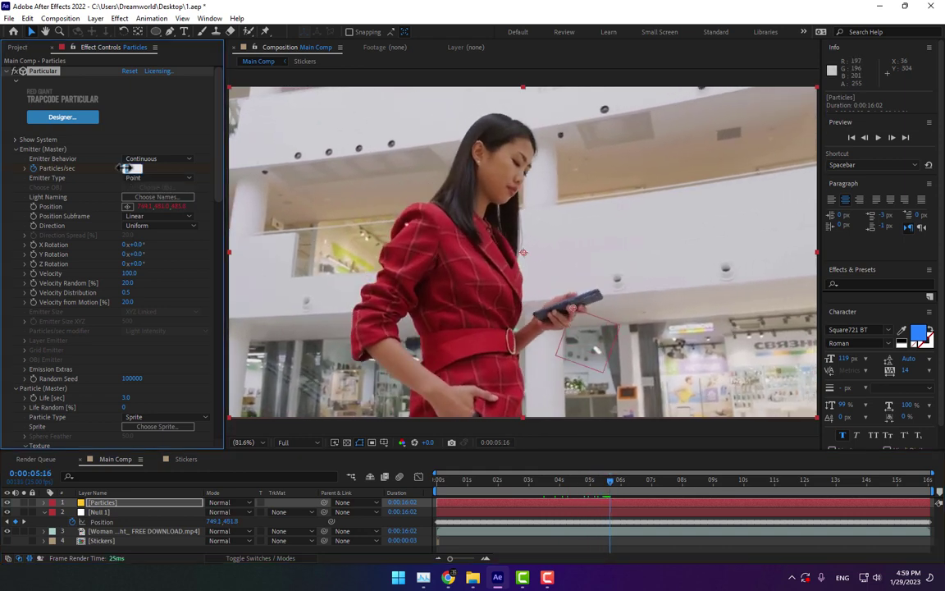
pyautogui.press('Return')
pyautogui.click(125, 169)
pyautogui.write('2')
pyautogui.press('Return')
pyautogui.press('space')
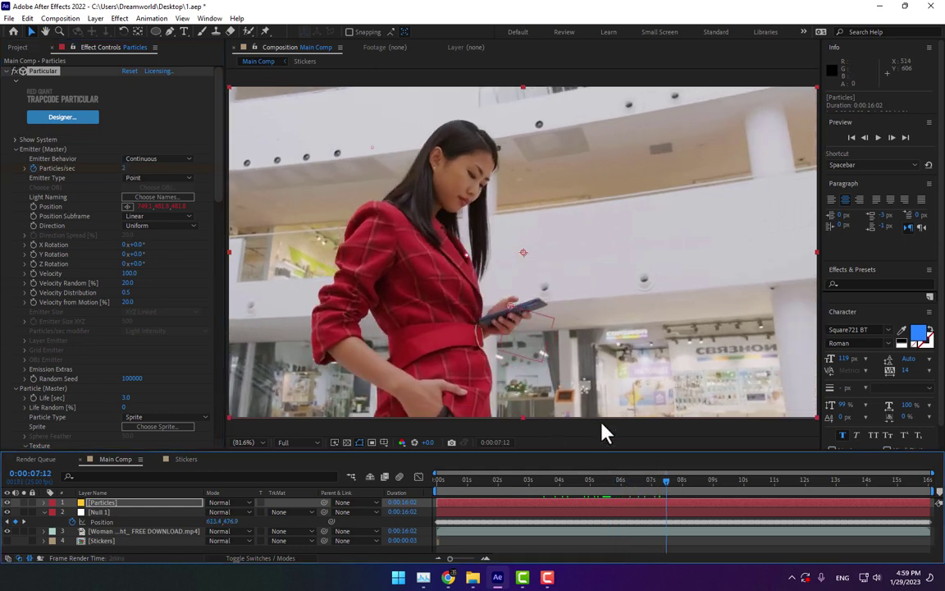
# Raise the rate to 30 particles per second and preview it.
pyautogui.click(128, 168)
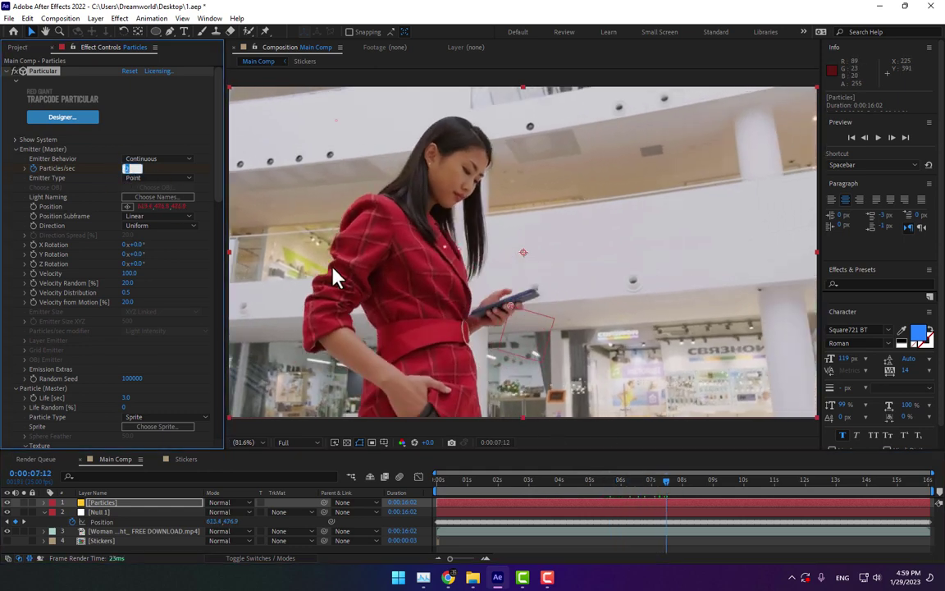
pyautogui.write('30')
pyautogui.press('Return')
pyautogui.press('space')
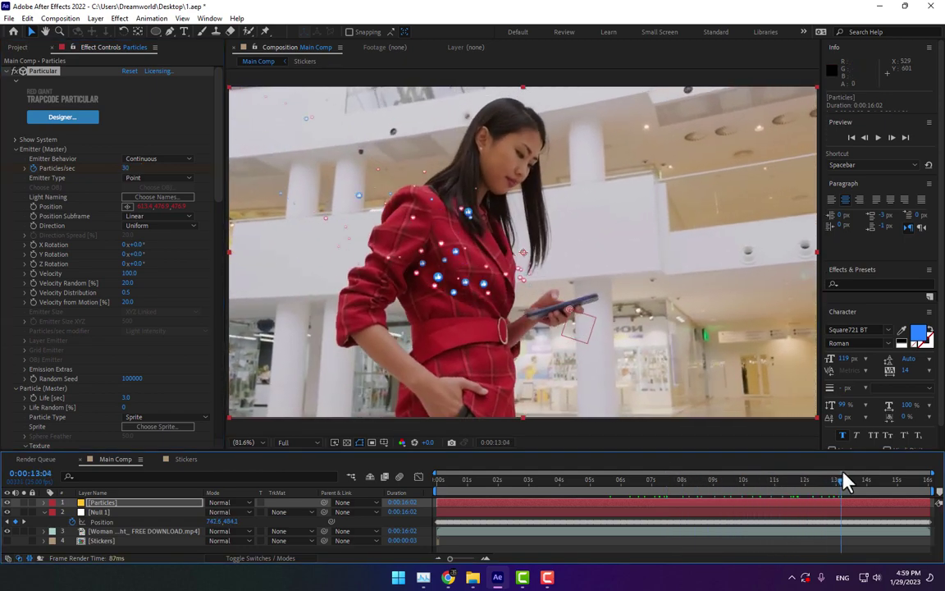
# Settle on 60 particles per second and scrub to the composition's end.
pyautogui.click(126, 168)
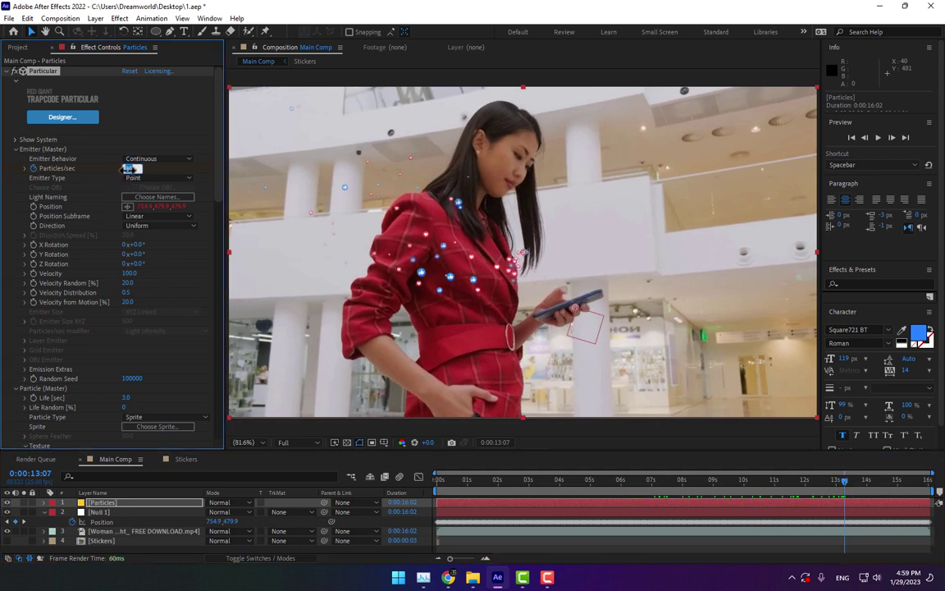
pyautogui.write('60')
pyautogui.press('Return')
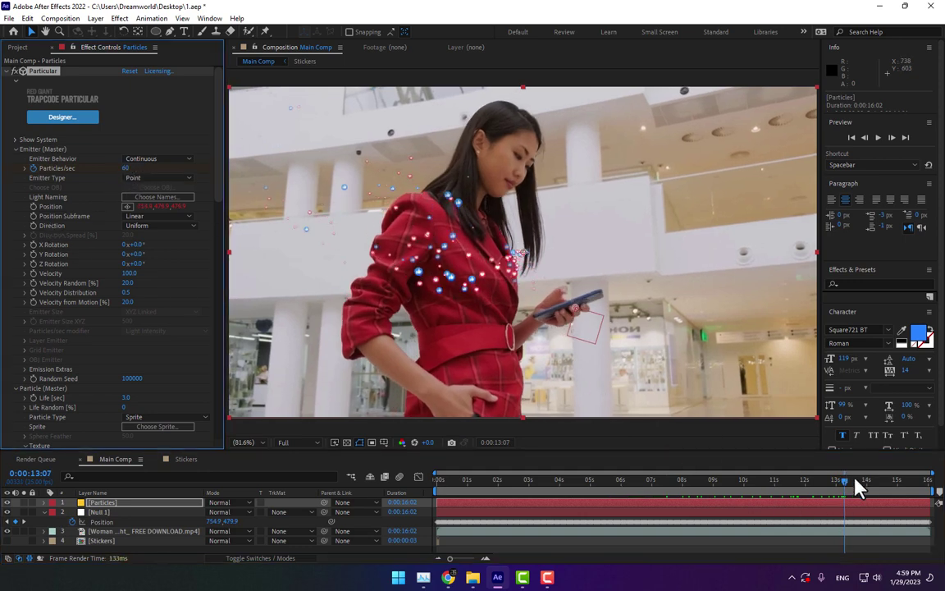
pyautogui.moveTo(858, 486); pyautogui.dragTo(936, 490)
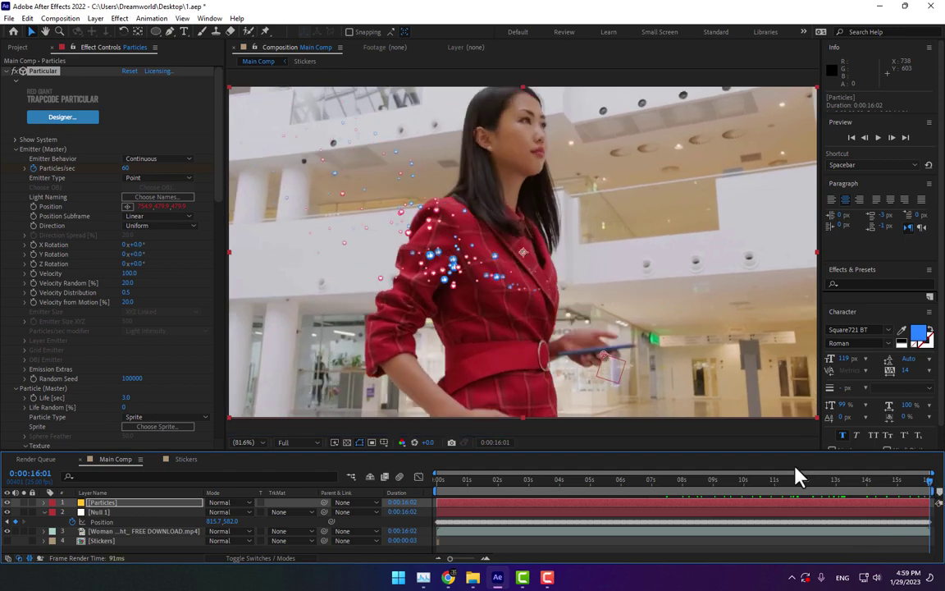
# Enlarge the stickers to Size 23.9 and turn Orient to Motion on.
pyautogui.moveTo(219, 137); pyautogui.dragTo(218, 225)
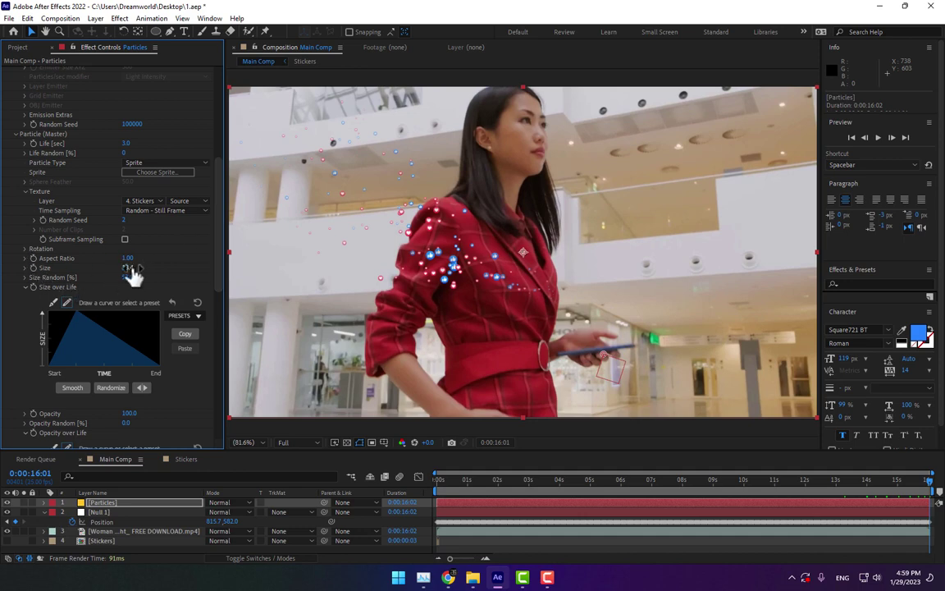
pyautogui.moveTo(130, 269); pyautogui.dragTo(187, 263)
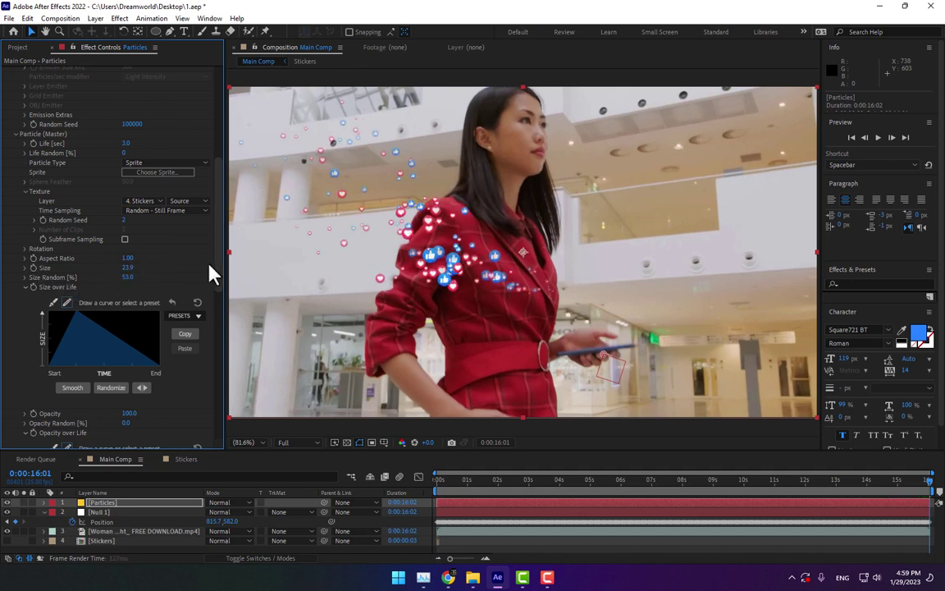
pyautogui.click(25, 249)
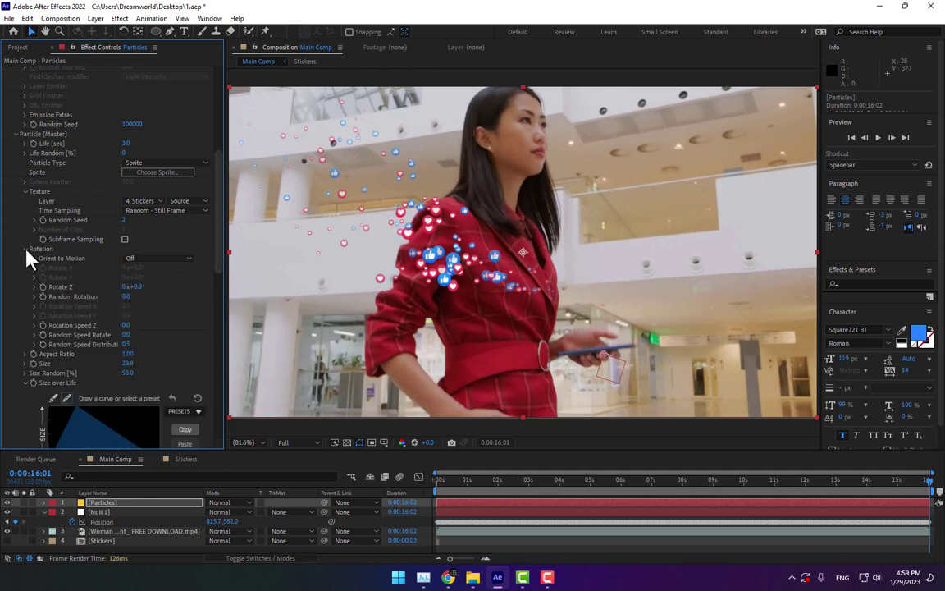
pyautogui.click(136, 259)
pyautogui.click(134, 287)
# Set Rotate Z, Random Rotation and Rotation Speed Z each to 0.5.
pyautogui.write('0.5')
pyautogui.press('Tab')
pyautogui.write('0.5')
pyautogui.press('Tab')
pyautogui.write('0.5')
pyautogui.press('Return')
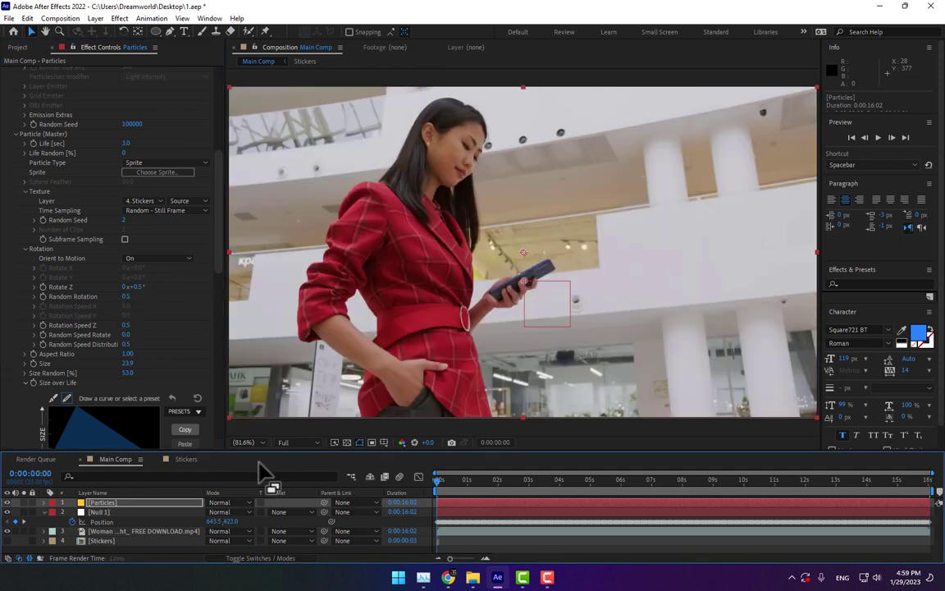
# Leave the viewer magnification at Fit and play a real-time preview of Main Comp.
pyautogui.click(244, 442)
pyautogui.click(243, 245)
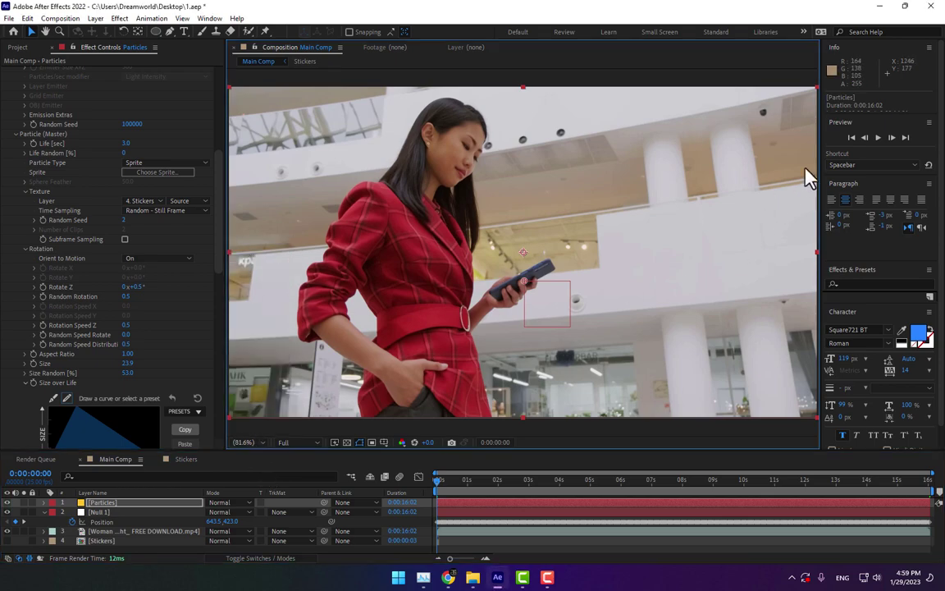
pyautogui.press('space')
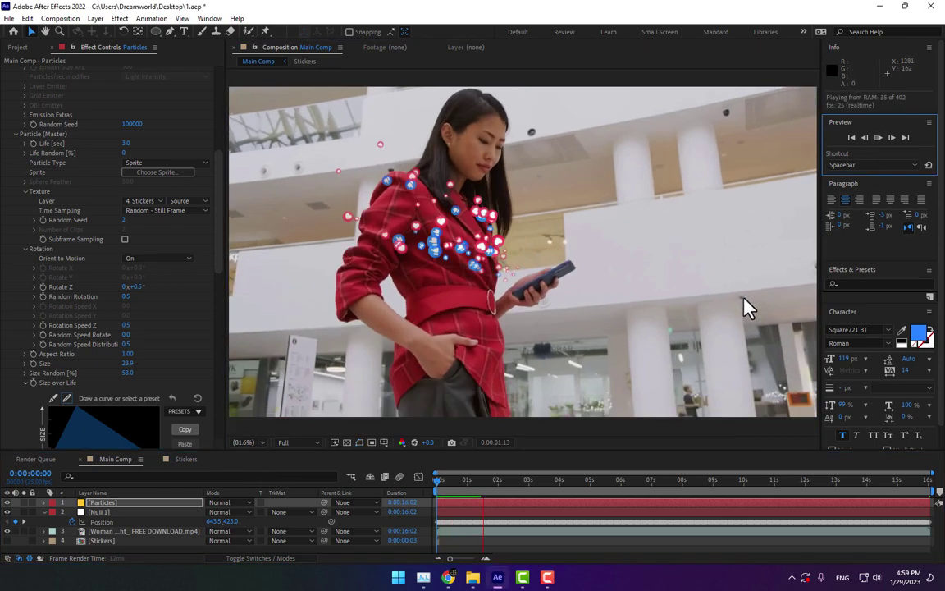